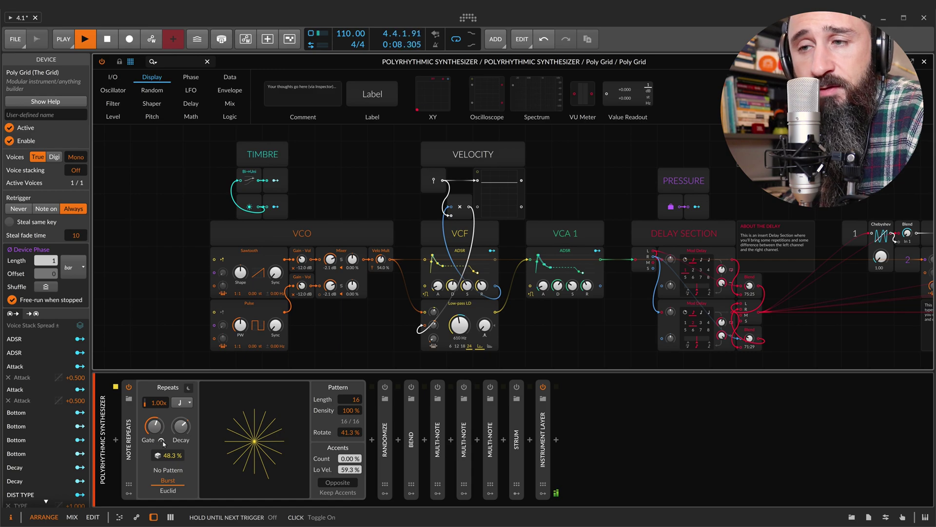
- Try a Note Repeats chance of 63.0 %, and reset it to 100 %
drag(169, 455, 172, 452)
double_click(171, 455)
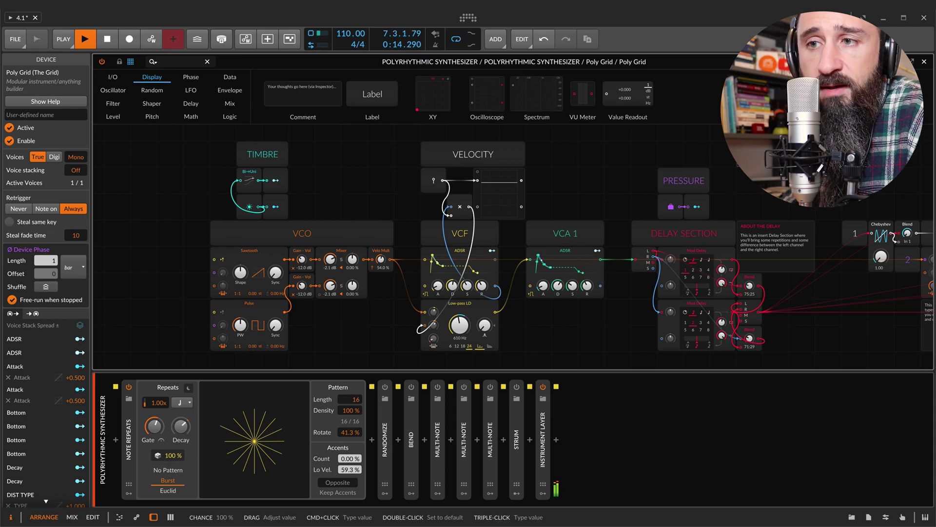
mouse_move(169, 454)
mouse_down()
mouse_move(169, 488)
mouse_move(163, 468)
mouse_up()
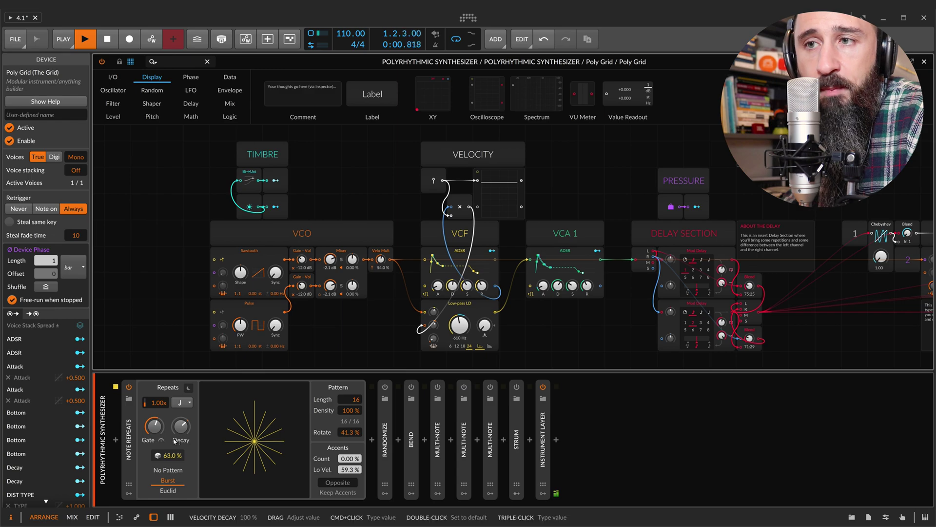
double_click(170, 454)
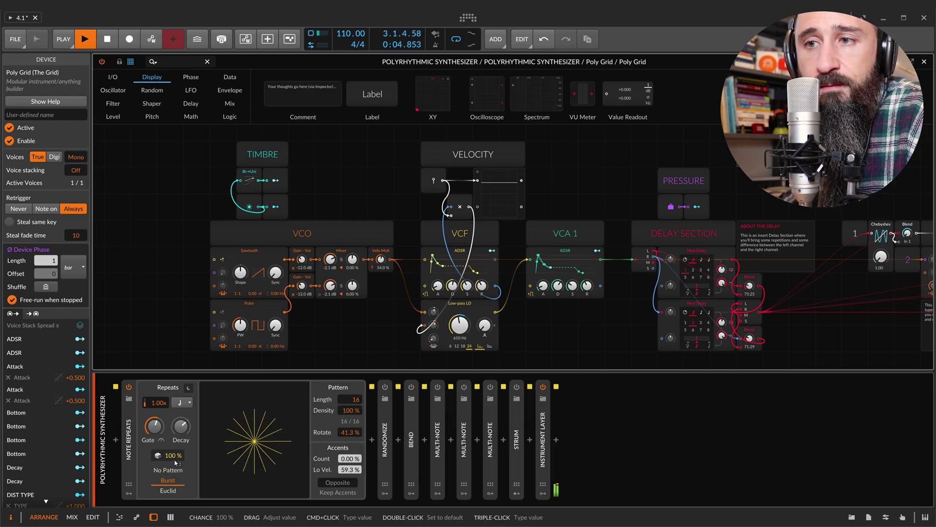
- Switch Note Repeats to Euclid with length 11, density 79.7 % and rotation -4.67 %, and enable holding until the next trigger
click(178, 492)
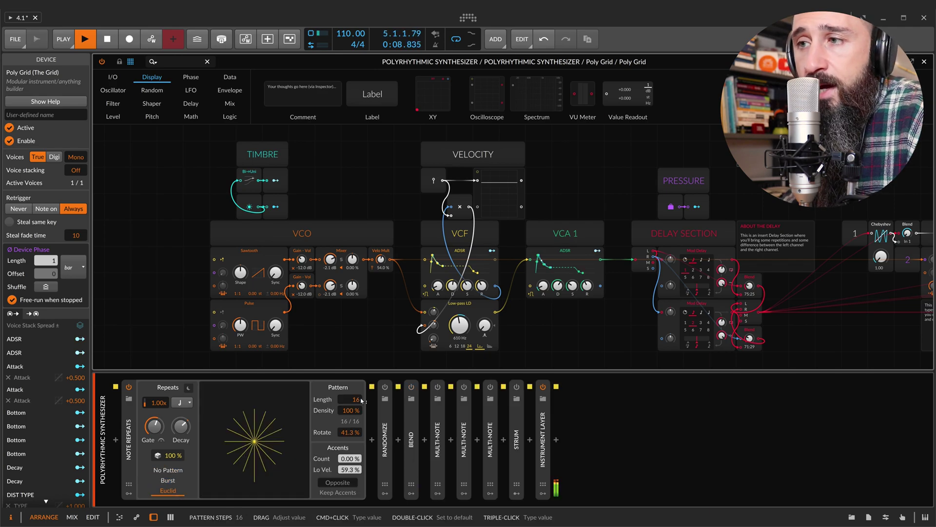
drag(357, 399, 358, 439)
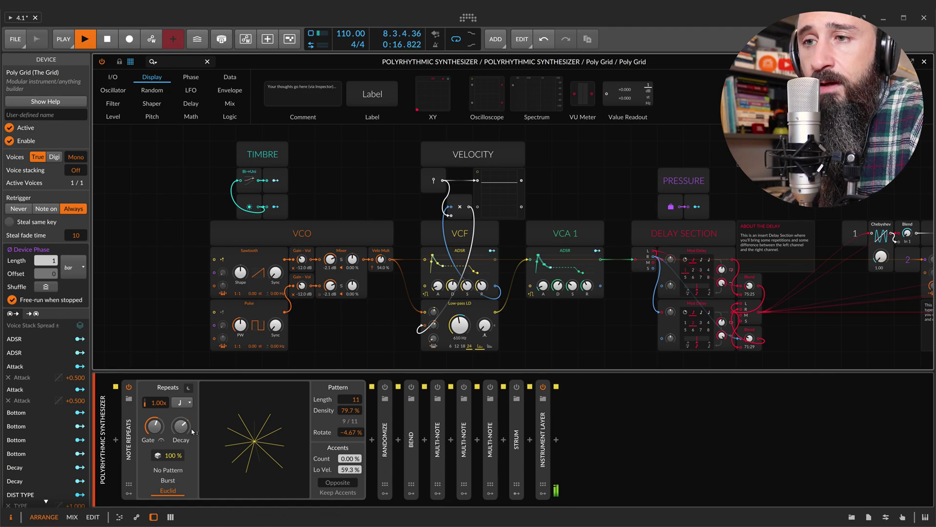
click(161, 441)
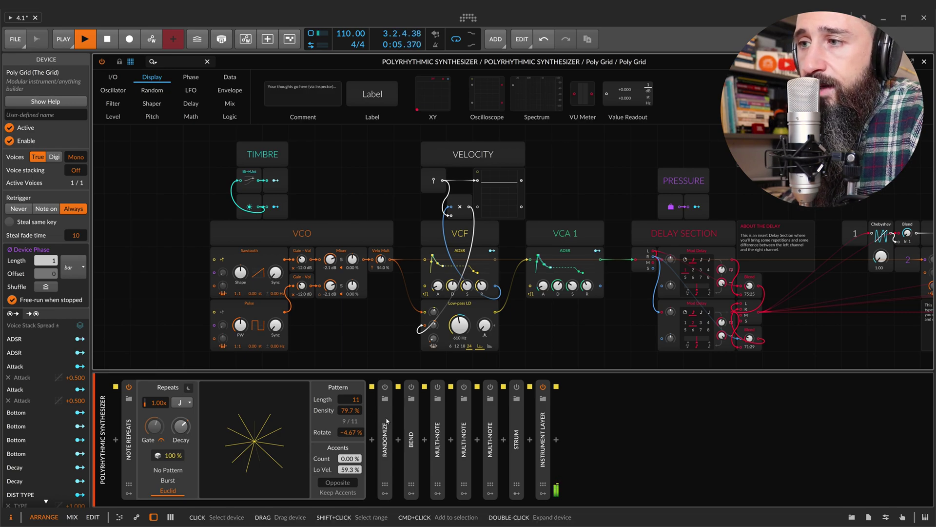
- Expand the Randomize device, set all its random amounts to zero and enable it
click(384, 439)
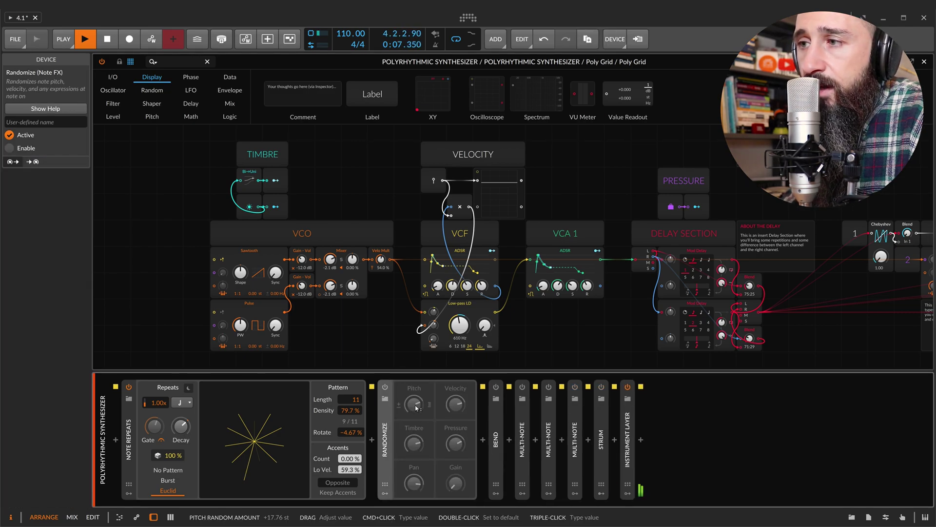
drag(462, 396, 467, 403)
drag(453, 438, 452, 481)
drag(414, 442, 414, 445)
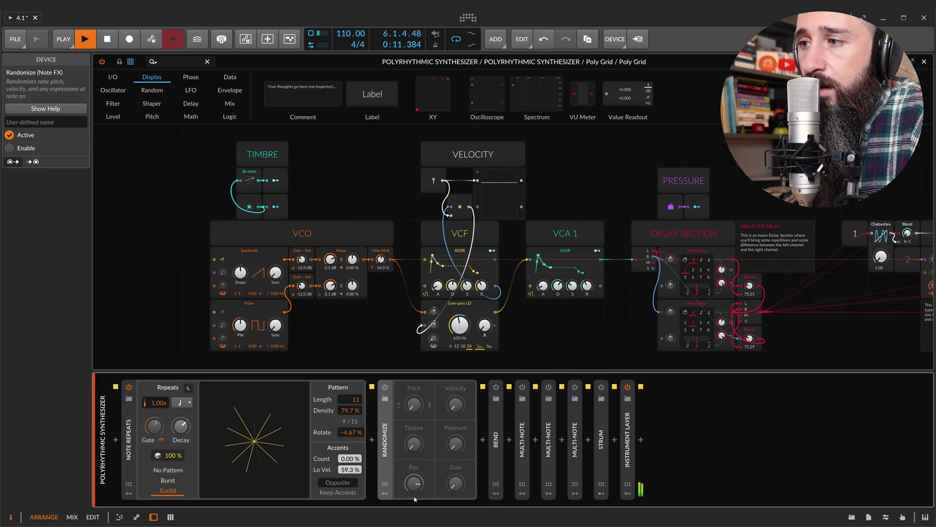
click(385, 386)
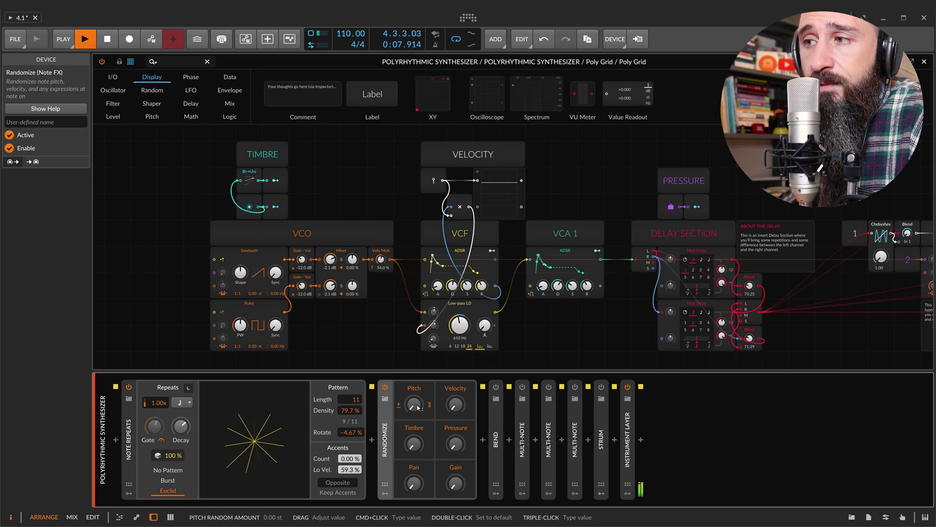
- Raise the Randomize pitch amount, trying values between about +16.7 and +19 st
mouse_move(418, 407)
mouse_down()
mouse_move(413, 400)
mouse_move(415, 412)
mouse_up()
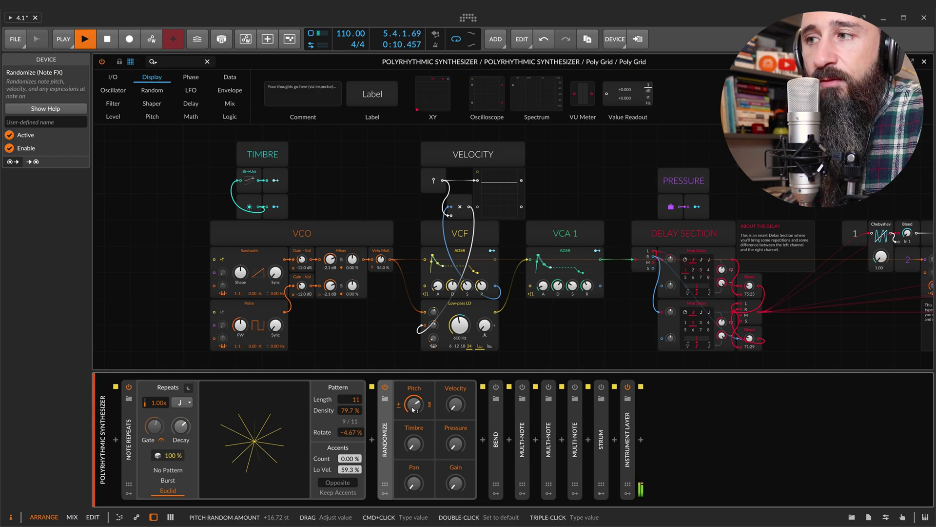
drag(414, 404, 413, 403)
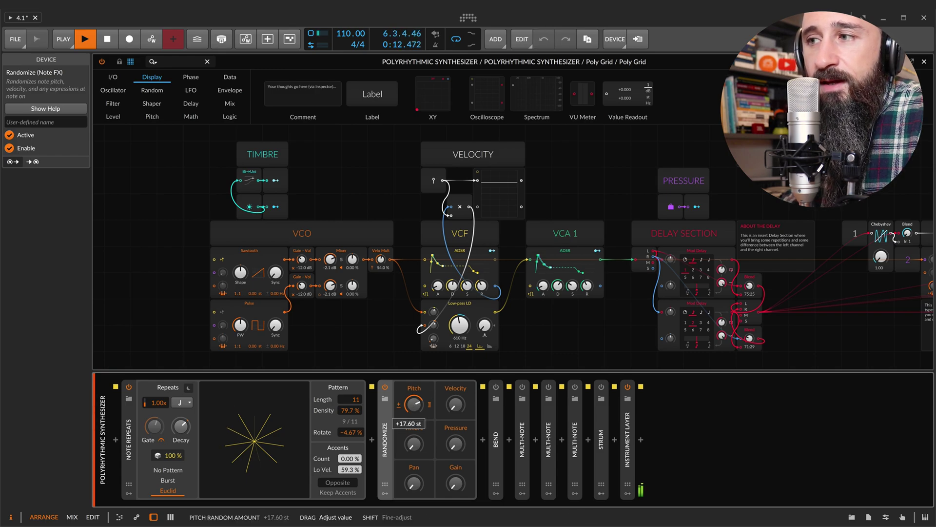
drag(414, 405, 416, 408)
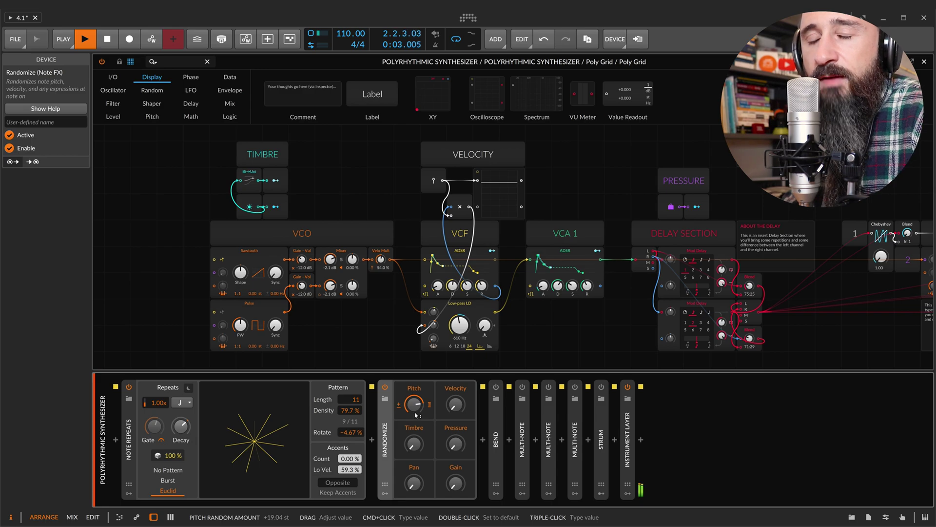
drag(415, 409, 415, 407)
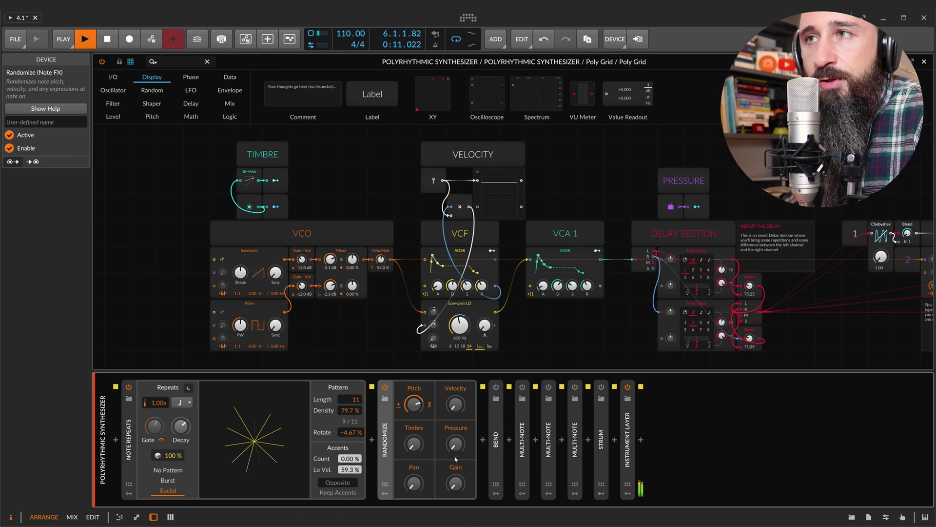
- Examine the Timbre, Velocity and Pressure modules in the Poly Grid and the parameters they modulate
click(276, 180)
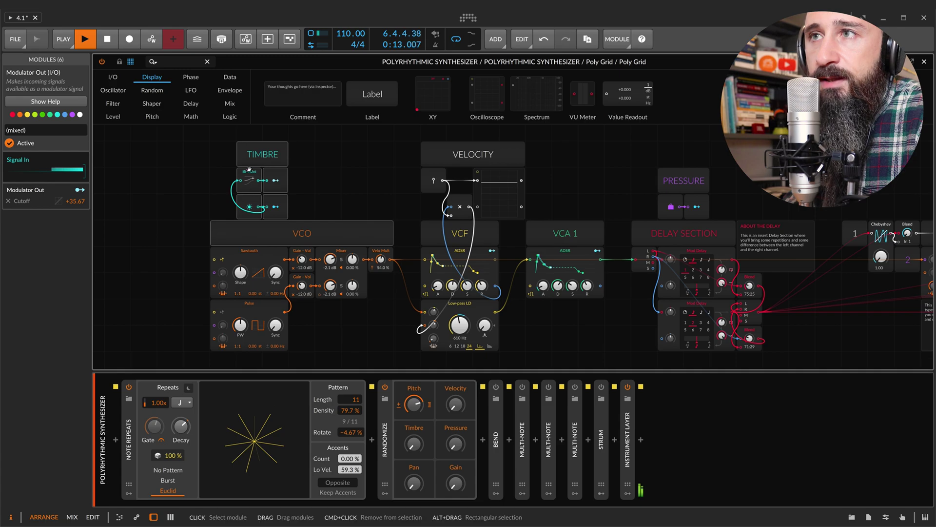
drag(210, 141, 297, 219)
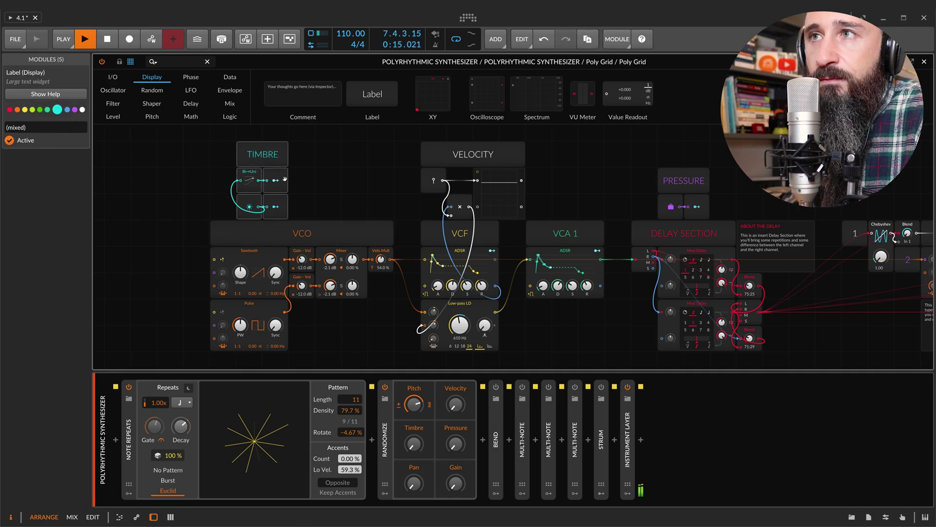
drag(394, 141, 546, 219)
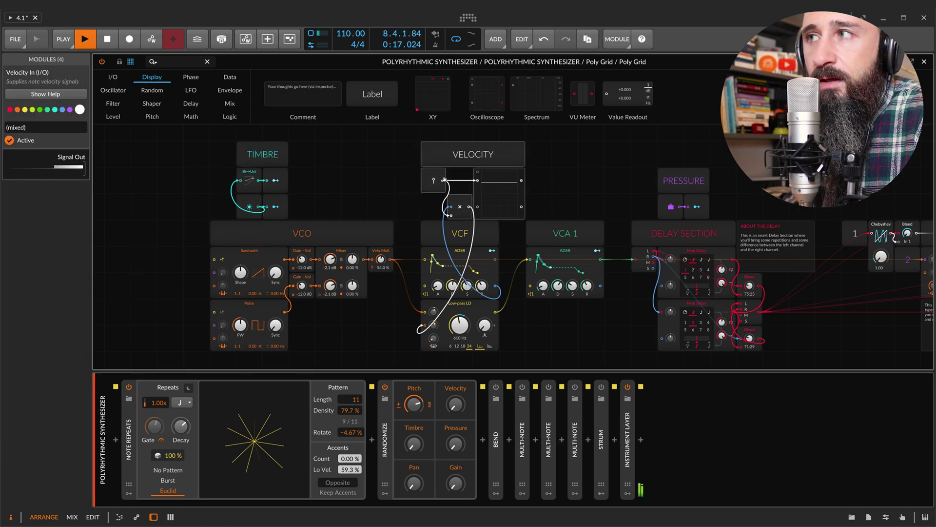
drag(626, 172, 713, 215)
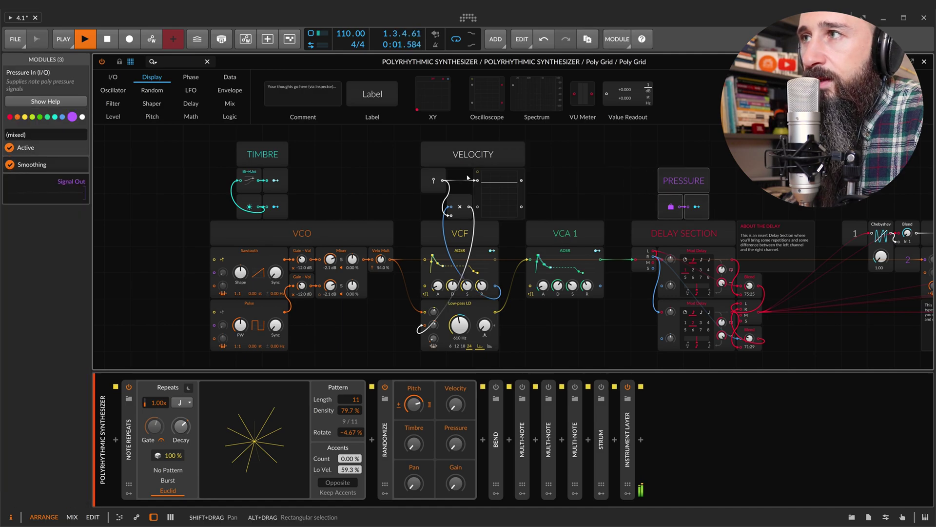
drag(408, 156, 498, 221)
scroll(466, 275, up, 1)
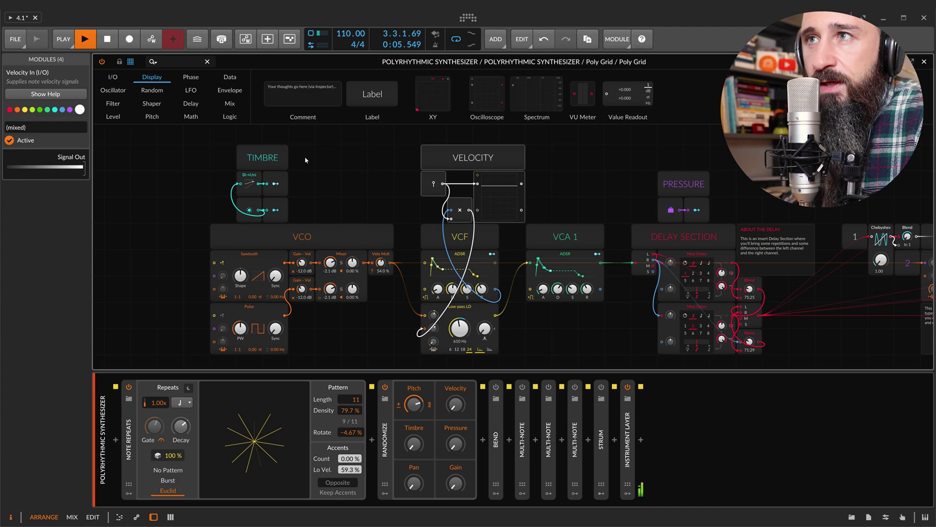
drag(314, 221, 236, 143)
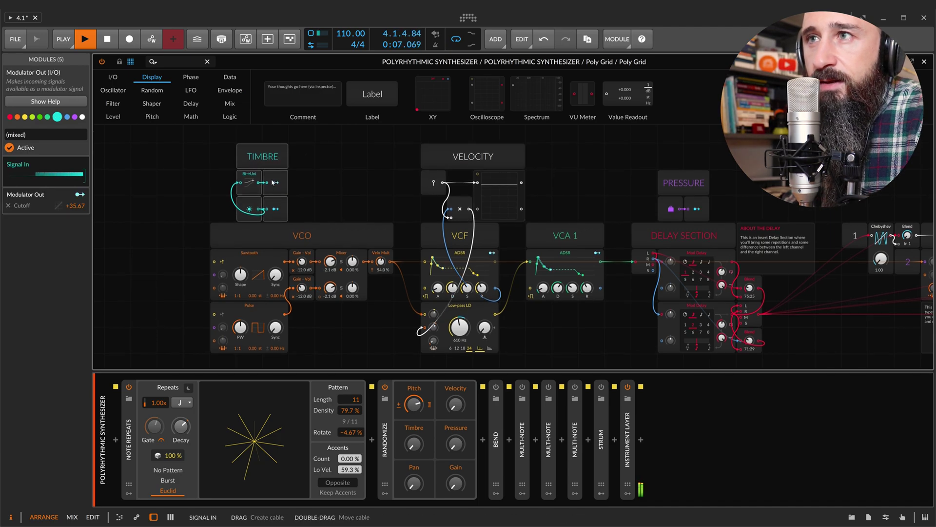
click(276, 208)
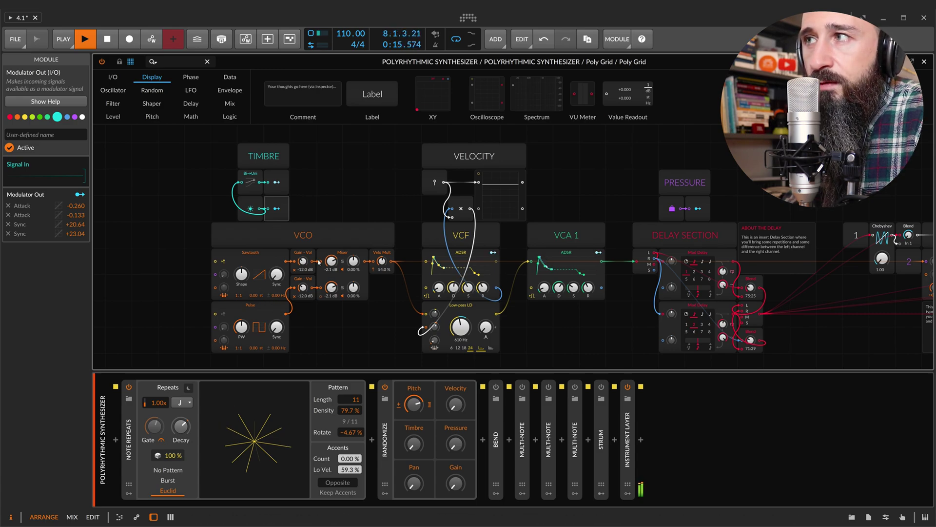
drag(731, 160, 678, 210)
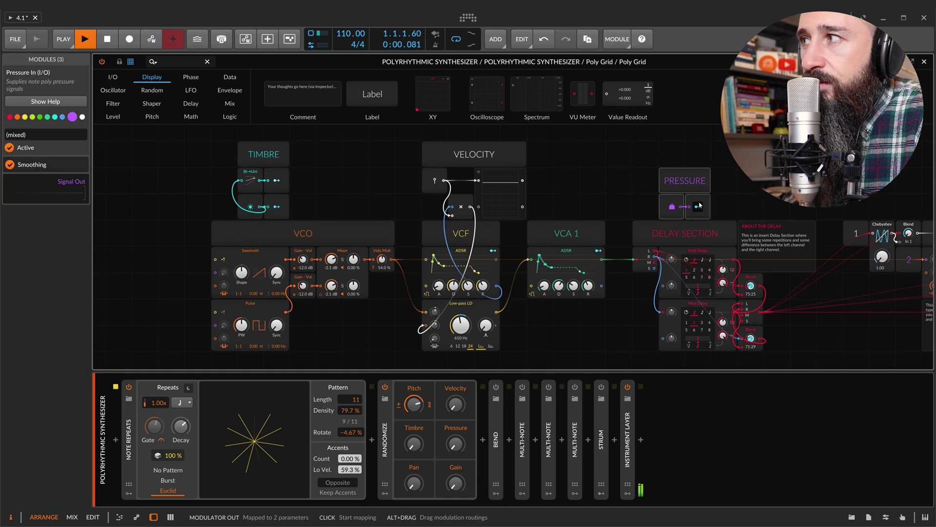
click(699, 206)
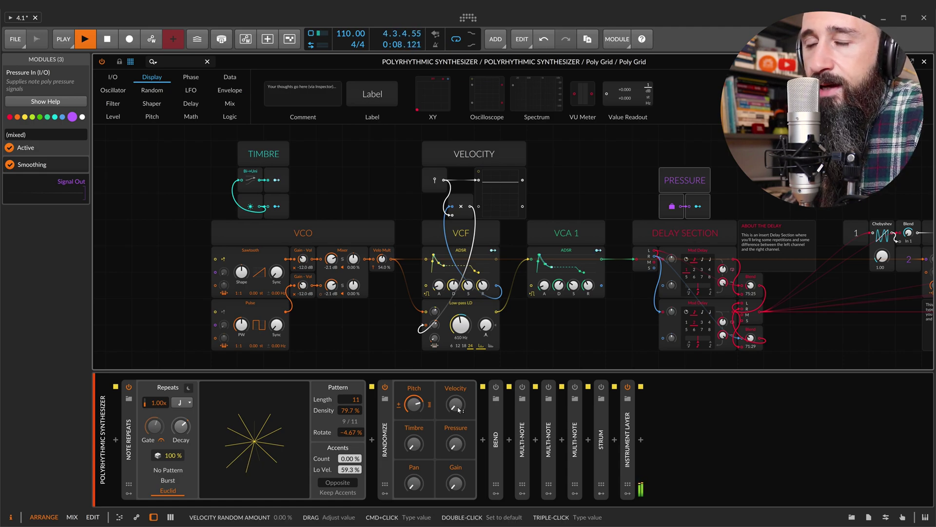
- Raise Randomize's velocity amount to about 89.3 % plus its timbre, pressure and pan amounts, and slow the Note Repeats rate to 0.35x
drag(461, 409, 461, 406)
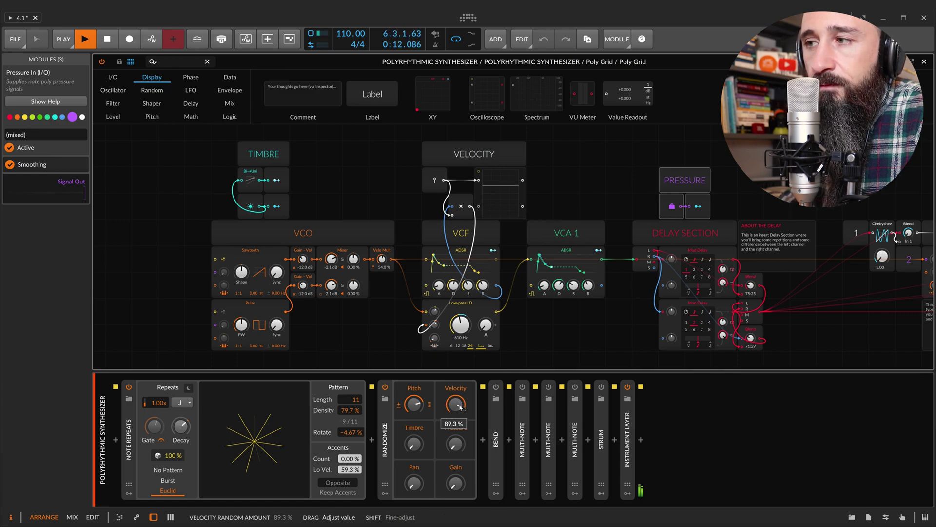
drag(414, 444, 455, 423)
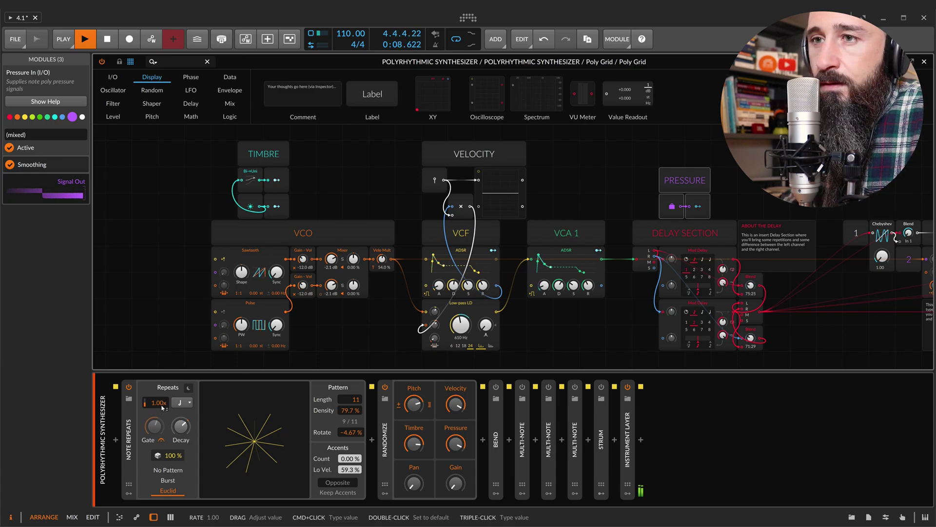
mouse_move(161, 404)
mouse_down()
mouse_move(163, 422)
mouse_move(162, 411)
mouse_up()
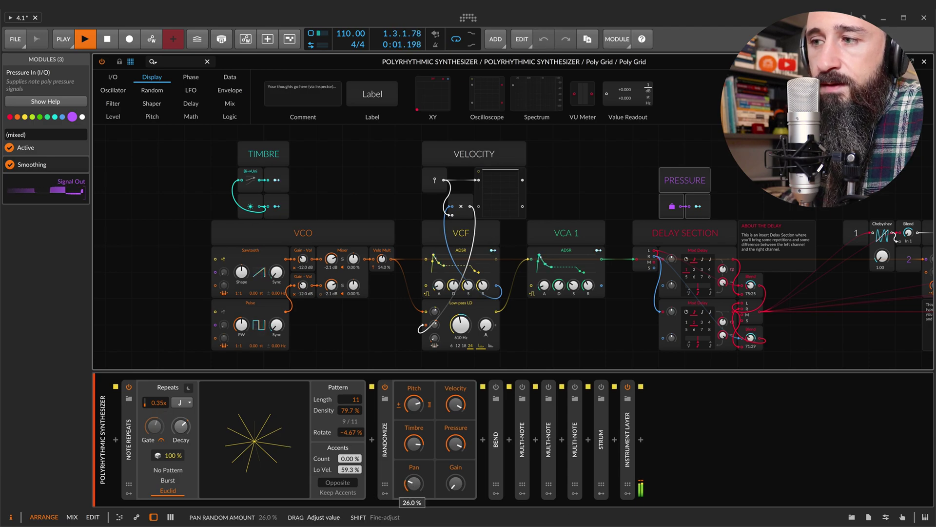
mouse_move(418, 486)
mouse_down()
mouse_move(418, 468)
mouse_move(416, 487)
mouse_up()
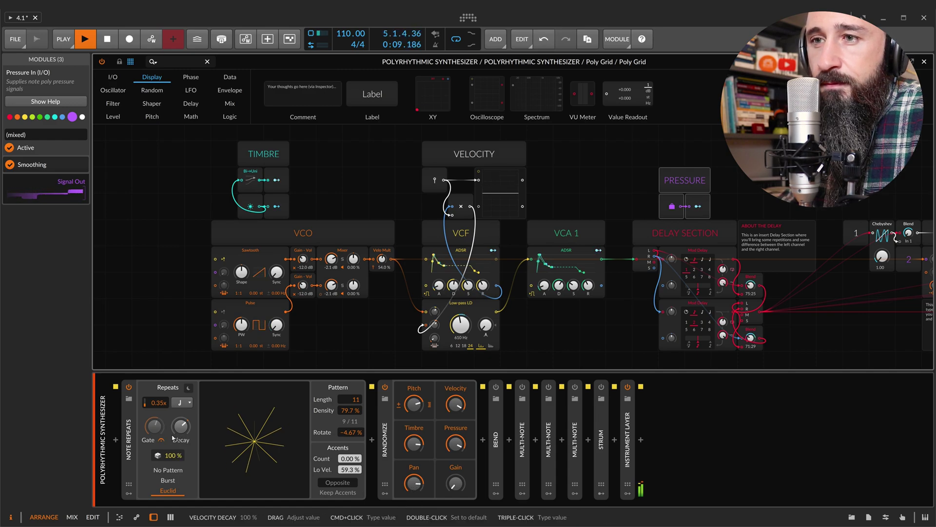
- Set the Note Repeats rate to 0.21x with trigger hold off, and lengthen the Euclid pattern to 16 steps
drag(159, 402, 160, 416)
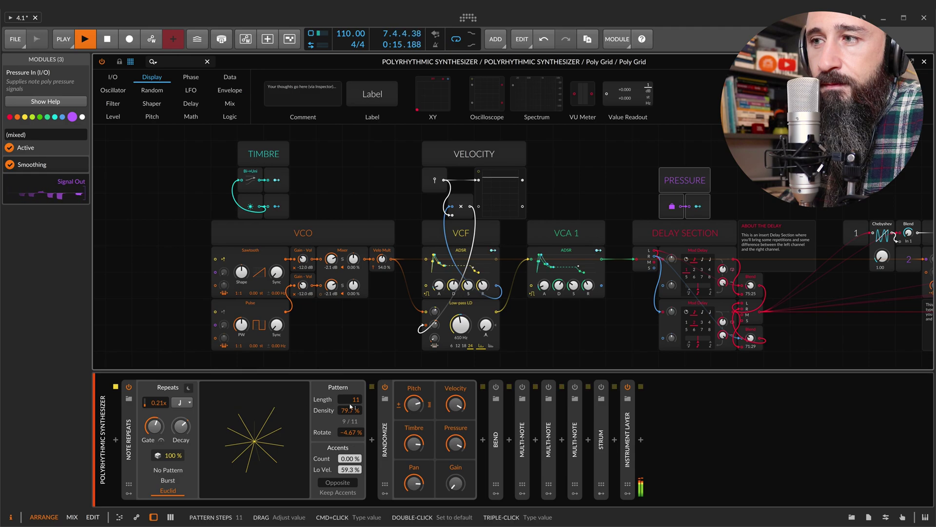
drag(350, 406, 350, 394)
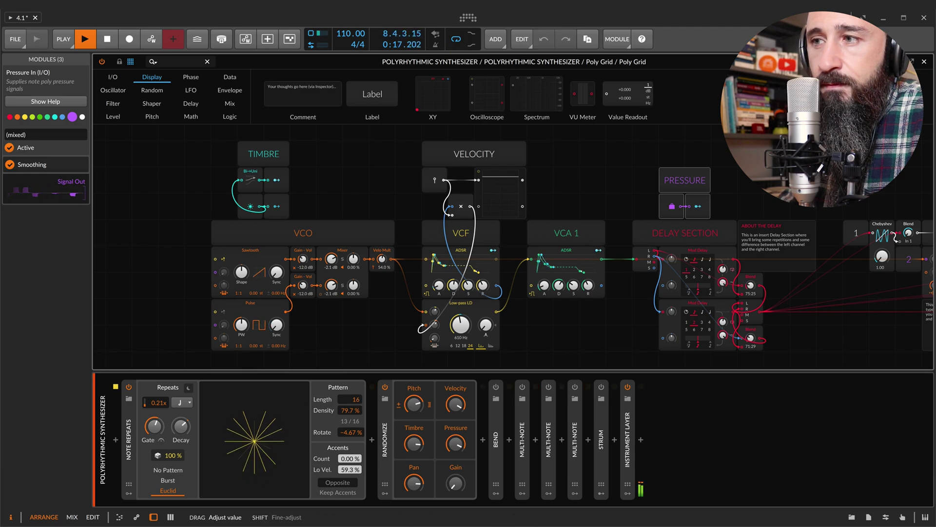
- Expand and enable the Bend device with a starting pitch of -2.00 st, and reset the Note Repeats rate to 1.00x
double_click(502, 422)
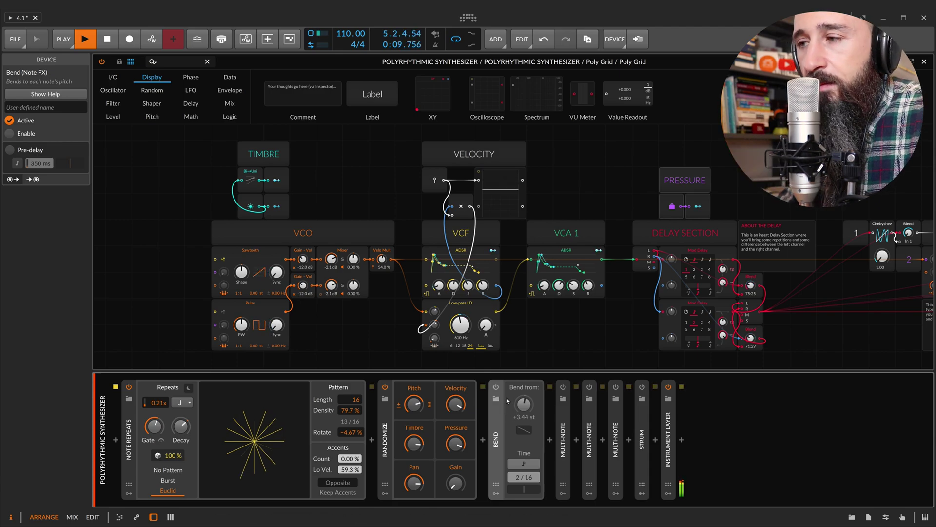
click(496, 387)
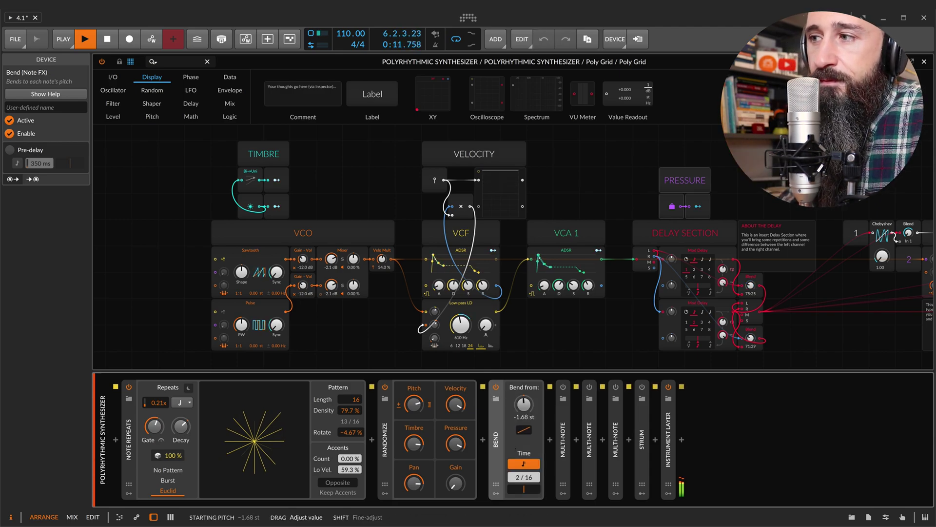
double_click(161, 404)
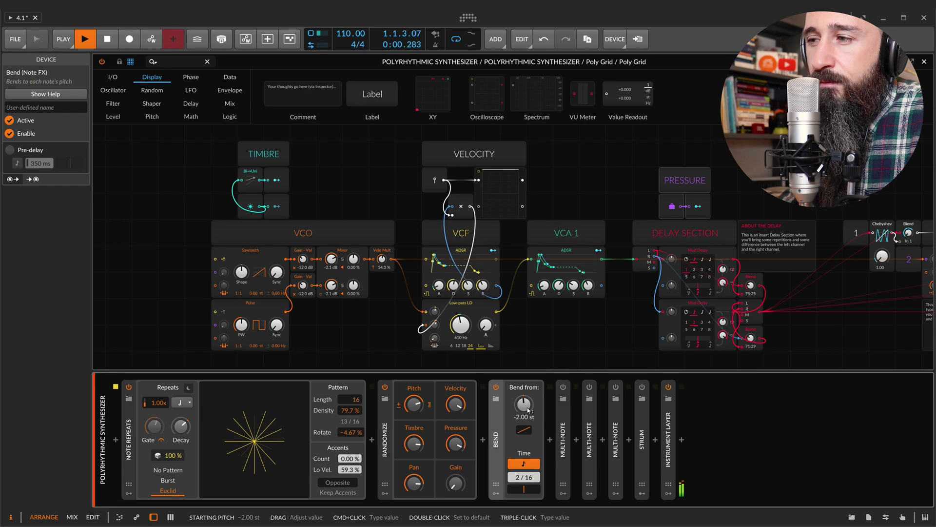
- Try Bend starting pitches of +6.00, -7.76 and +4.72 st, and set it to +3.44 st
mouse_move(532, 408)
mouse_down()
mouse_move(532, 383)
mouse_move(526, 405)
mouse_up()
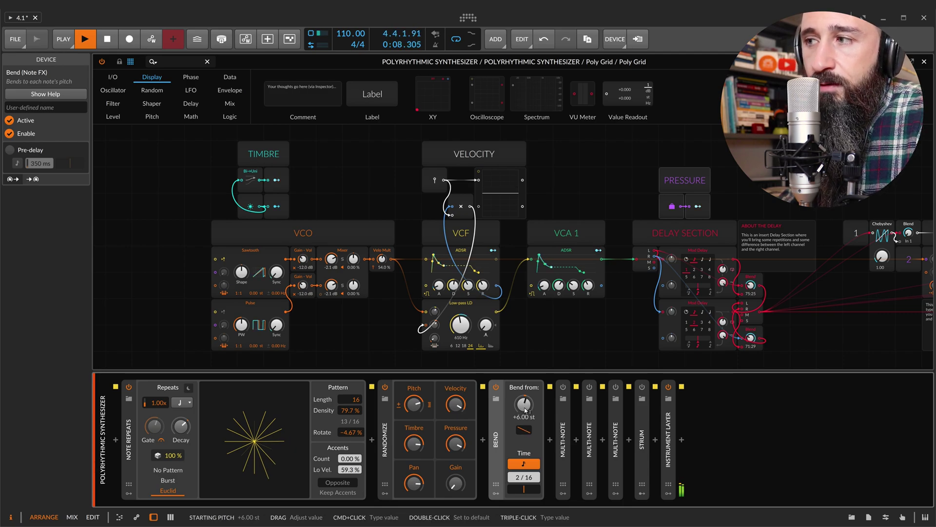
drag(525, 407, 526, 410)
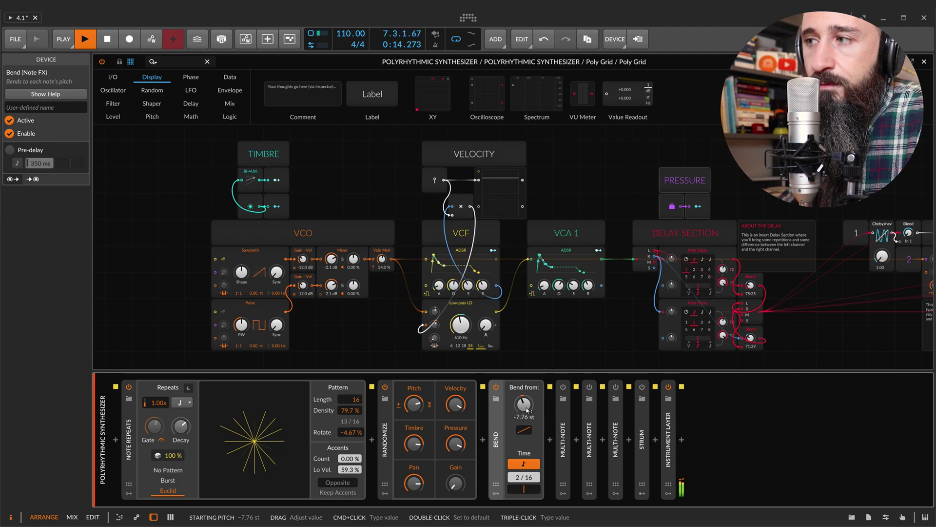
drag(528, 409, 528, 371)
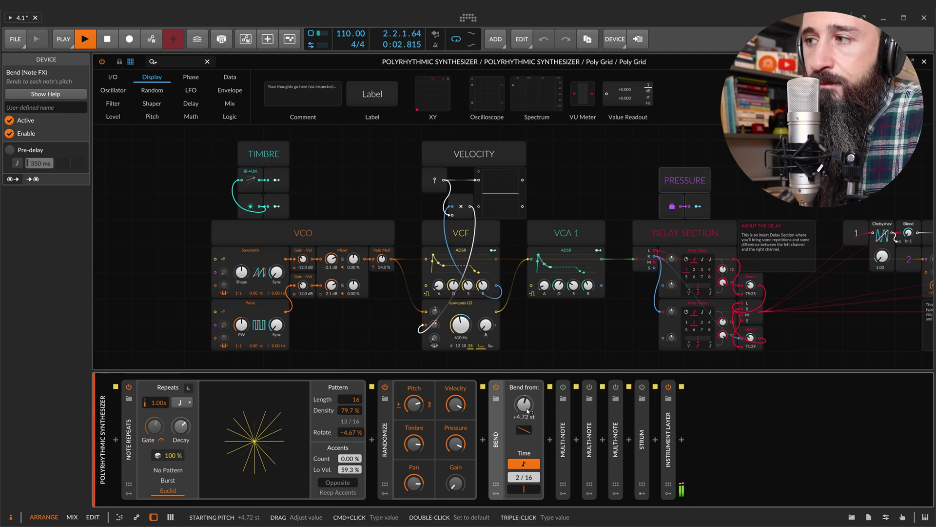
drag(528, 409, 529, 411)
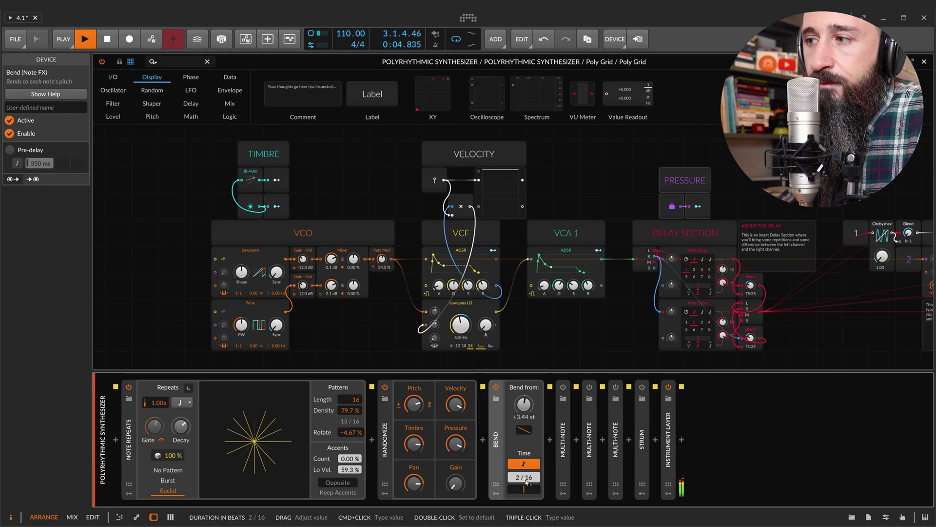
- Try a Bend time of 6/16, switch it from 16th notes to milliseconds at 176 ms, and set the starting pitch to +5.36 st
drag(521, 481, 520, 479)
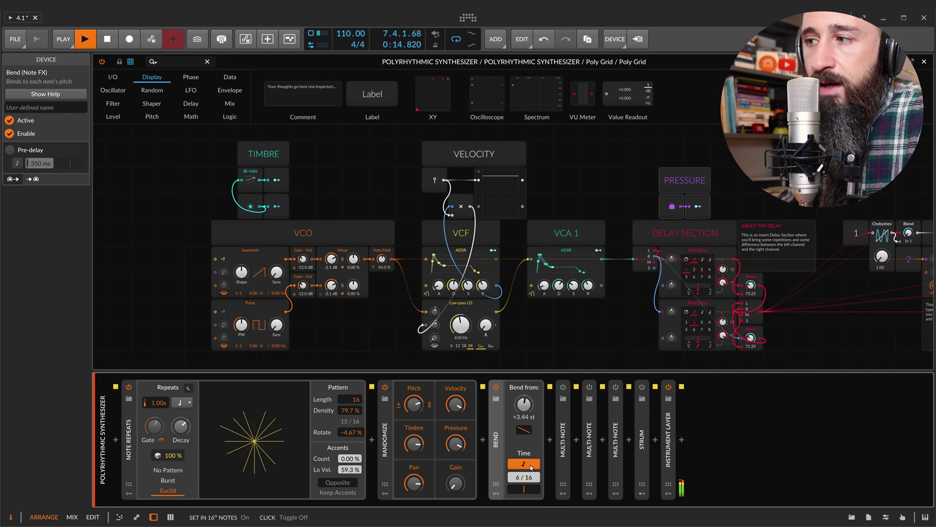
click(532, 467)
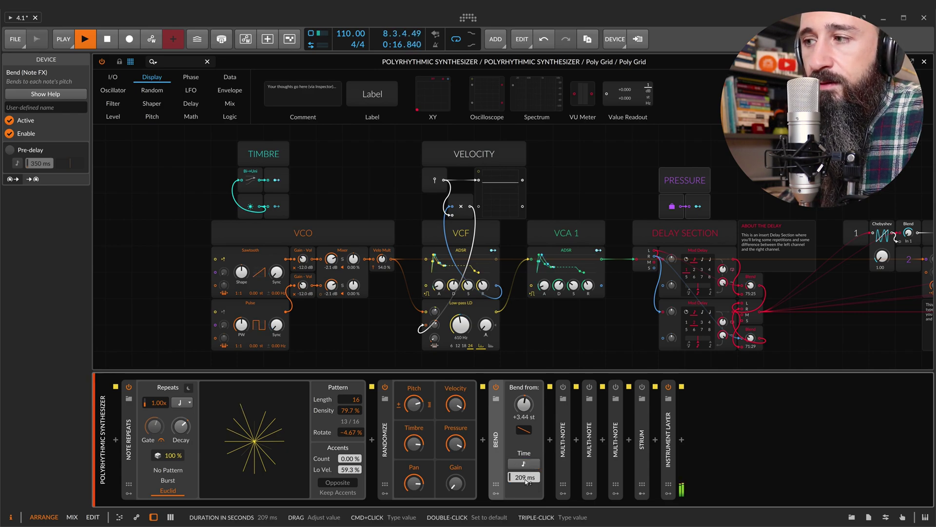
drag(527, 482, 525, 483)
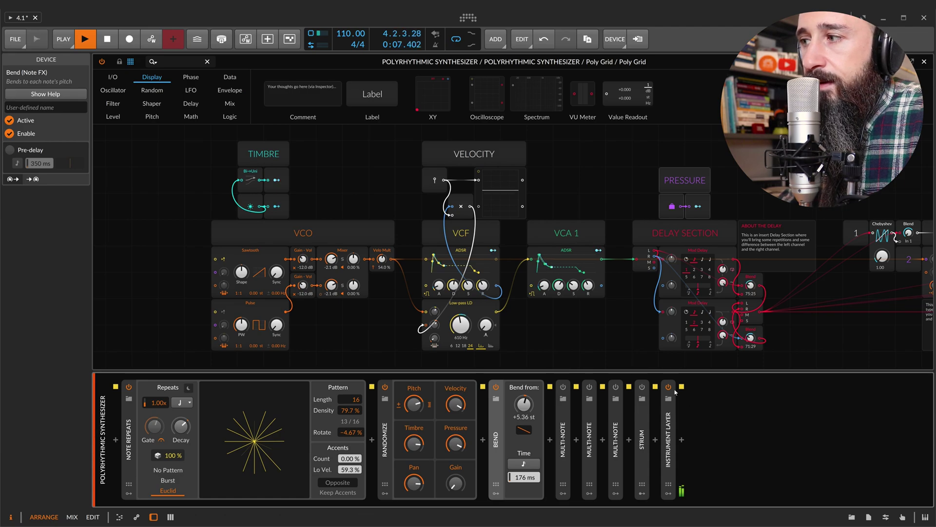
- Expand and enable the first Multi-note device, try altering the third note's chance, and reset it to 100 %
double_click(561, 411)
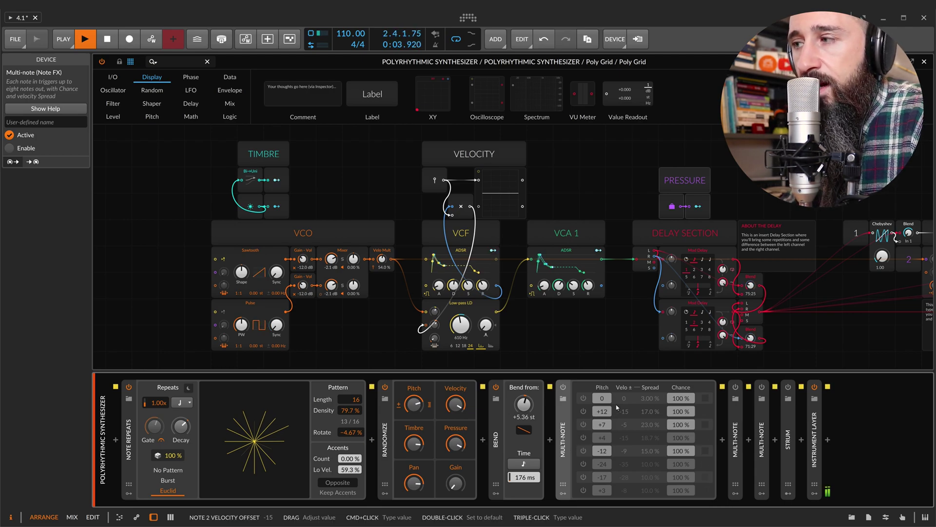
click(564, 387)
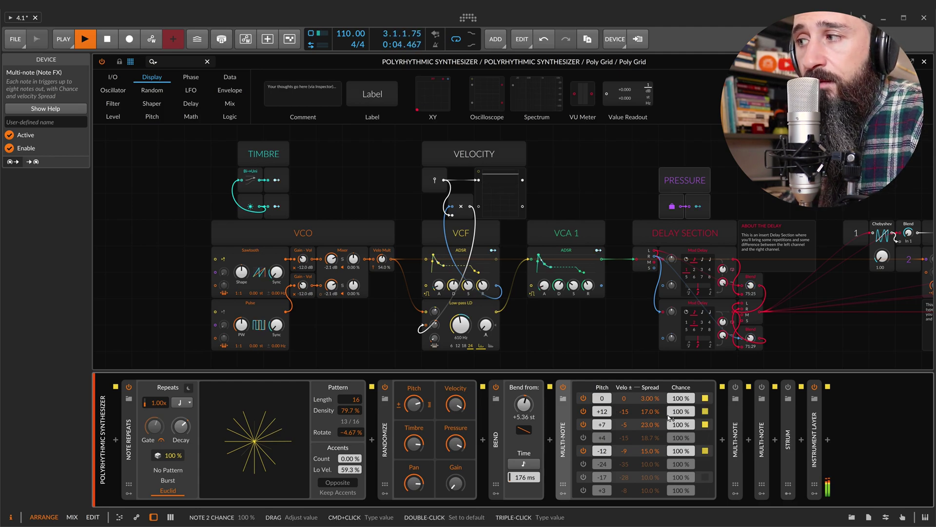
drag(674, 427, 681, 431)
double_click(680, 425)
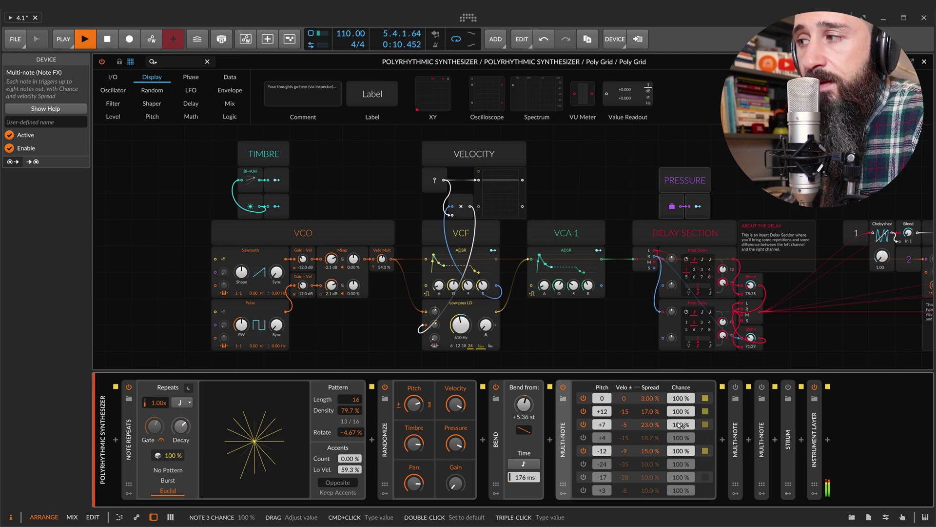
- Expand the Instrument Layer and switch Poly Grid from mono to 20 voices
double_click(815, 416)
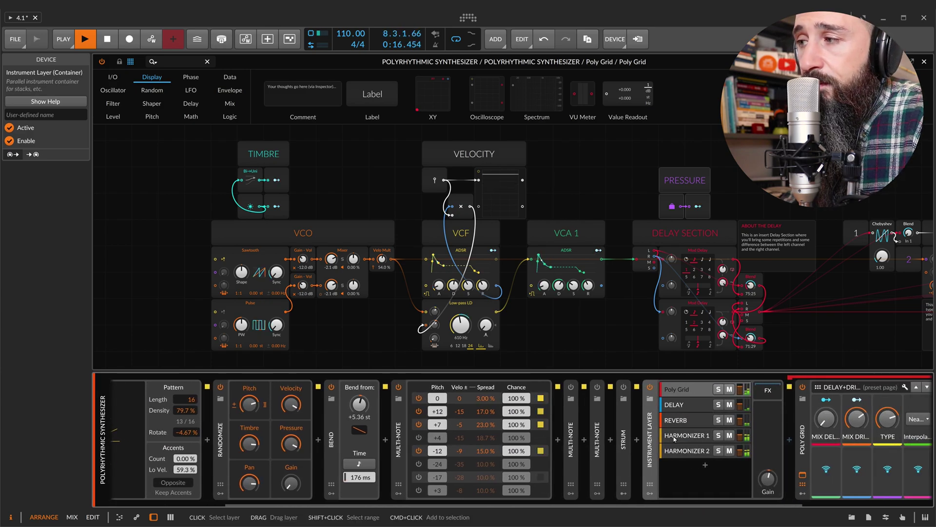
click(627, 429)
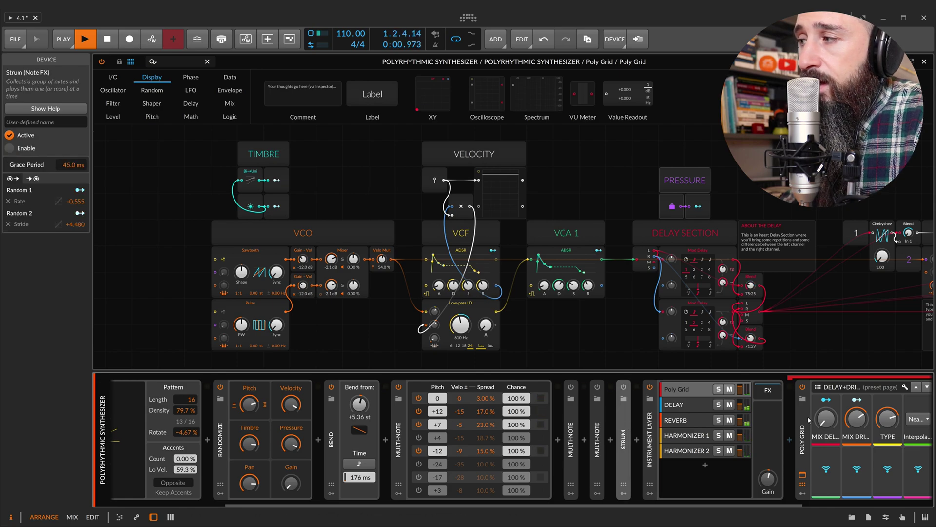
click(135, 152)
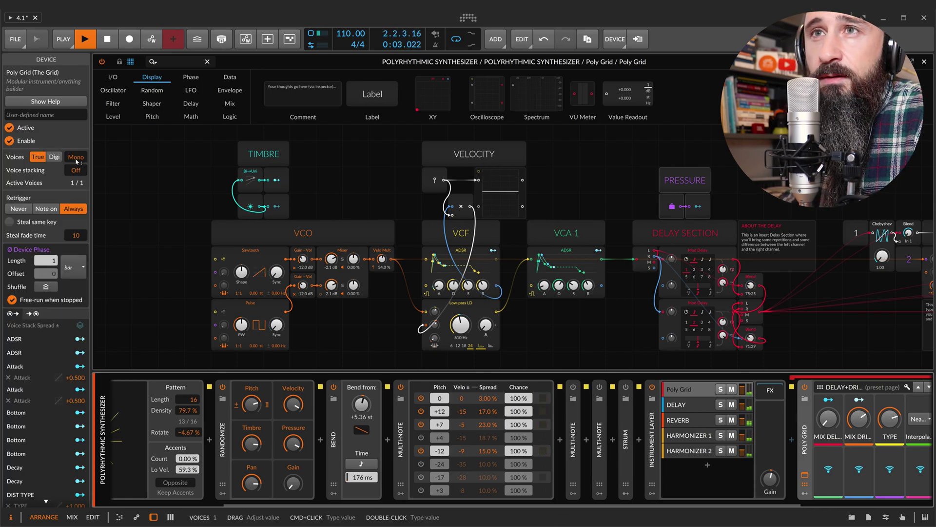
drag(76, 159, 76, 117)
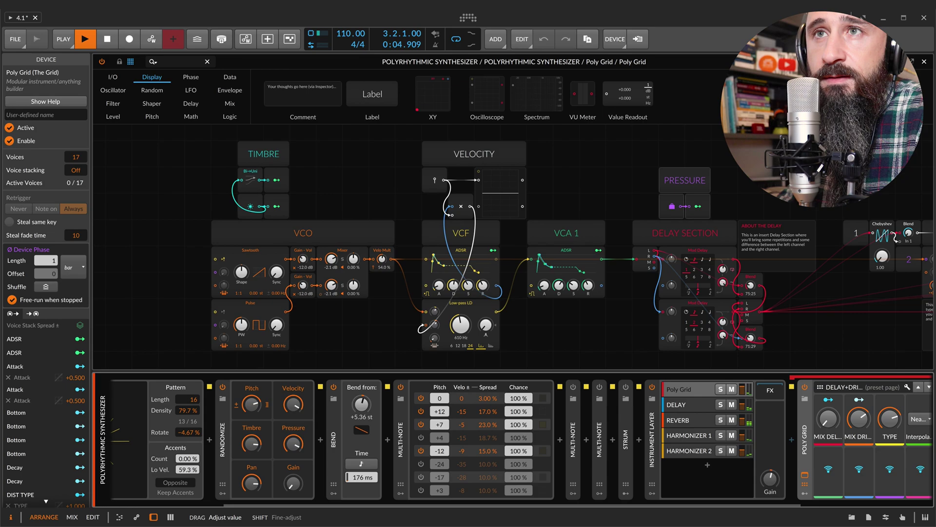
drag(77, 157, 78, 160)
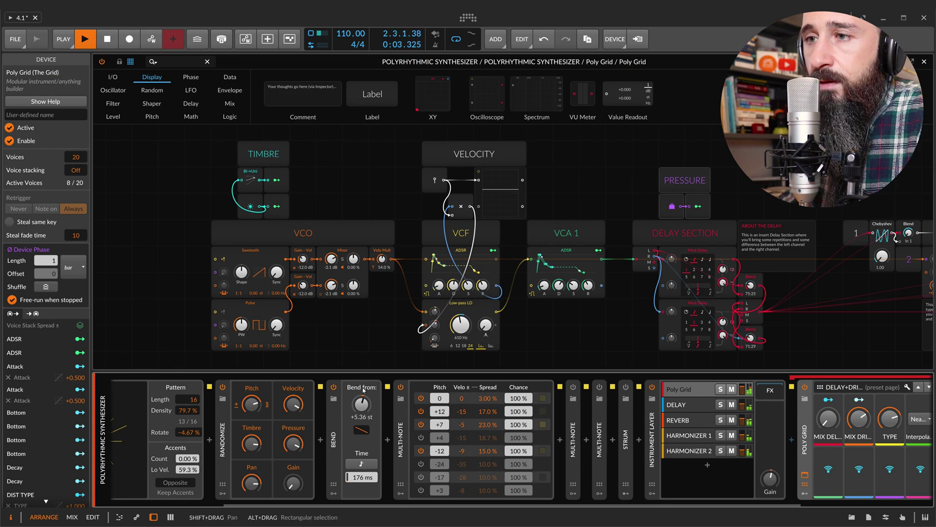
- Bypass Randomize and Bend to hear the plain Multi-note chord, and enable both devices again
click(223, 387)
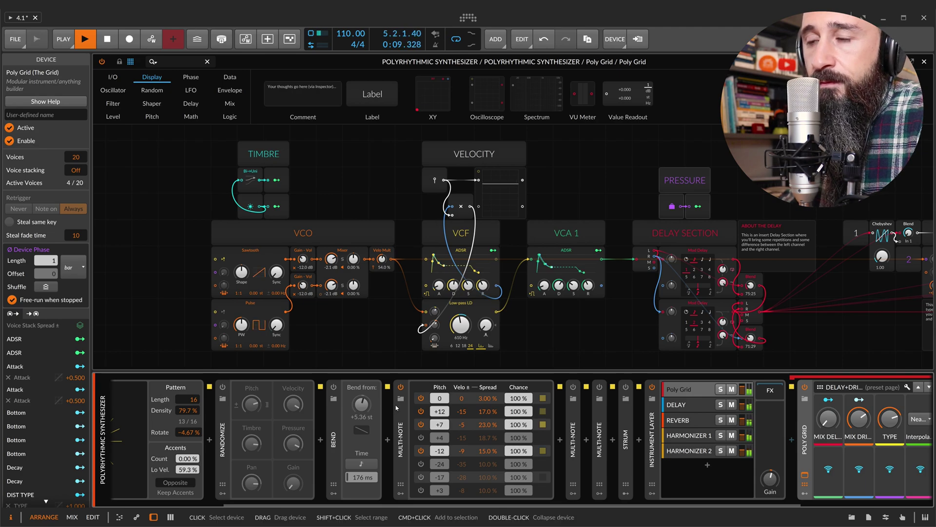
scroll(396, 407, left, 3)
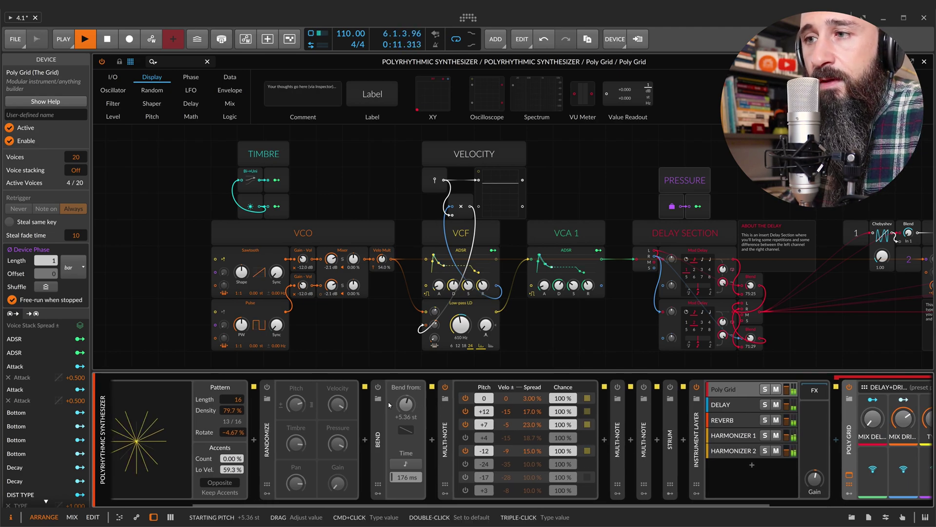
scroll(390, 404, right, 2)
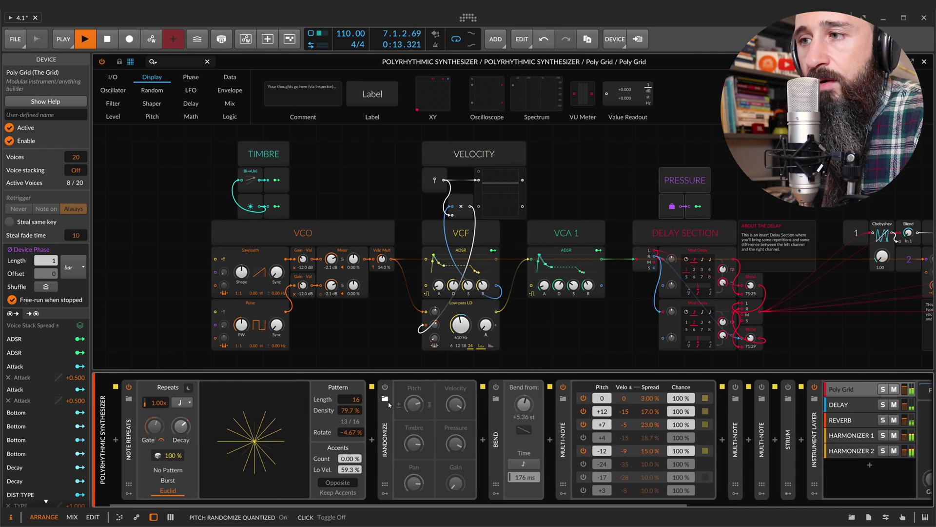
scroll(390, 404, left, 2)
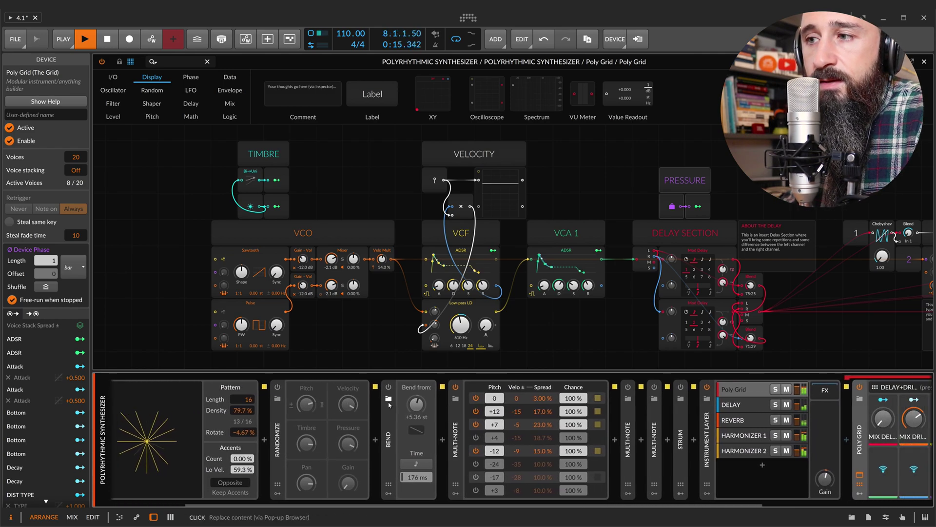
click(337, 386)
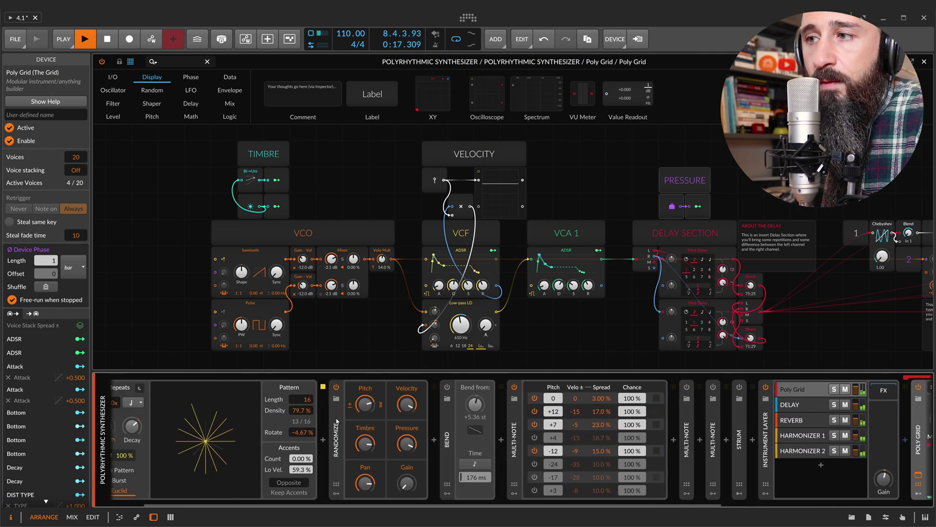
scroll(380, 413, right, 5)
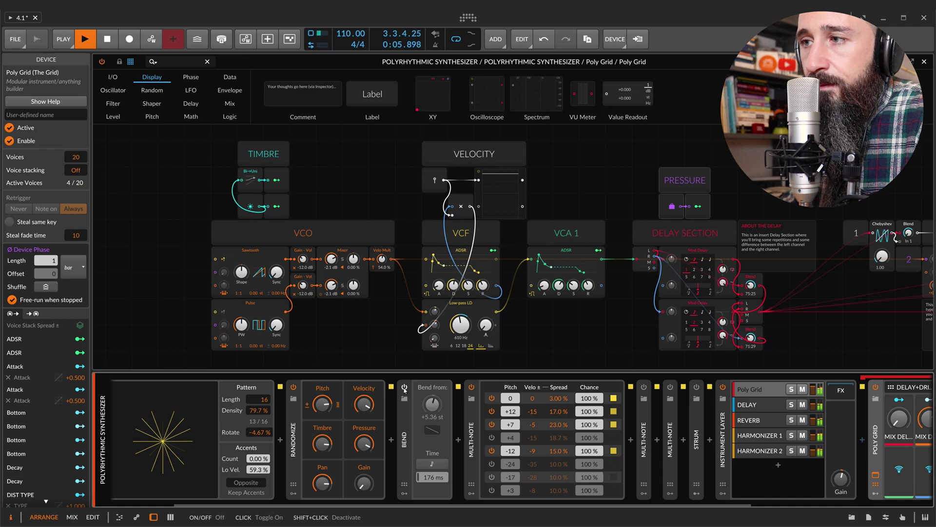
scroll(409, 389, right, 10)
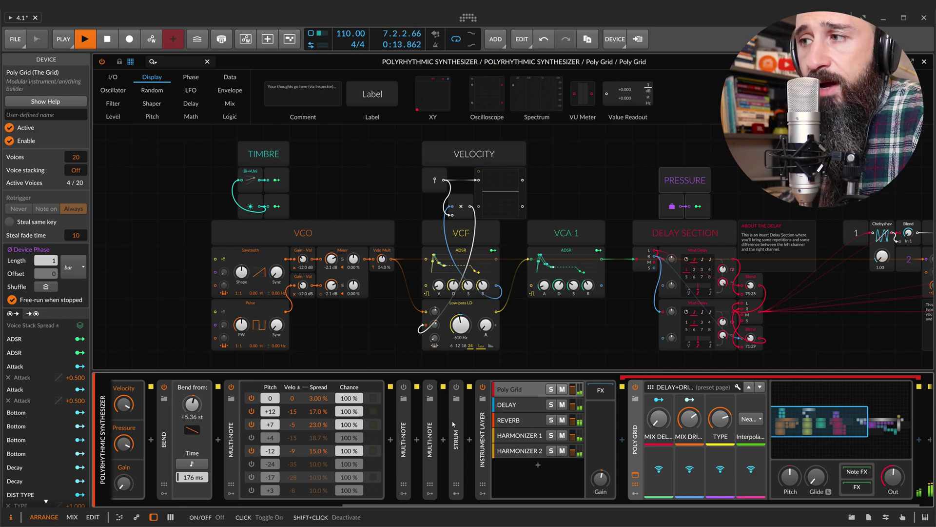
- Move the Strum device directly after the first Multi-note, expand and enable it, and set its time to 1.00x
drag(453, 424, 416, 398)
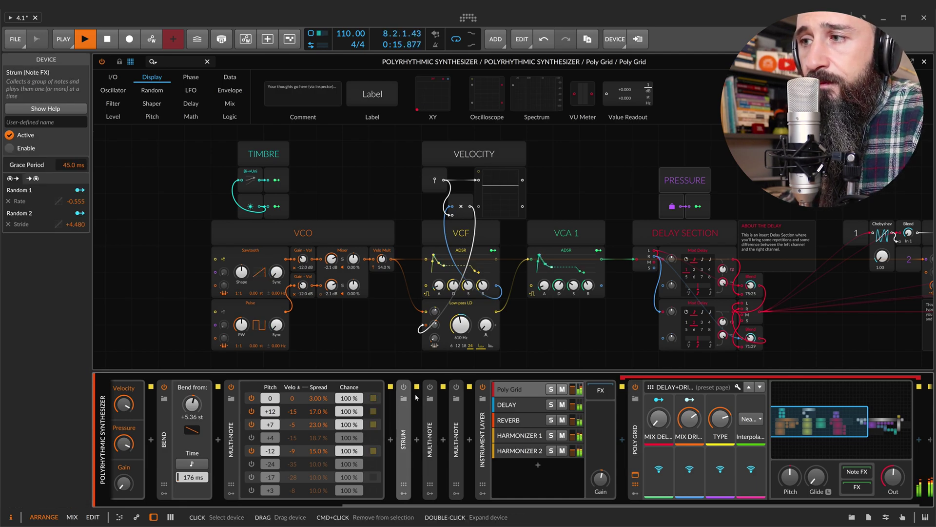
double_click(404, 417)
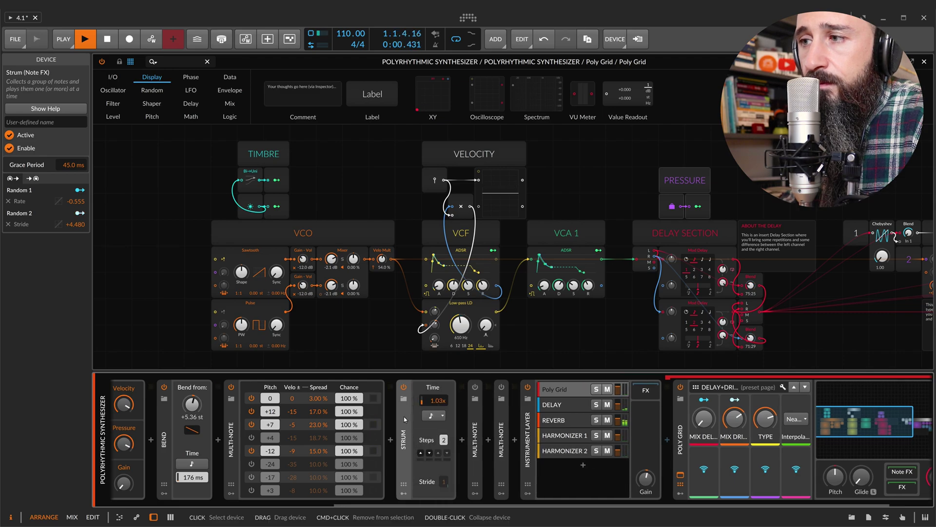
mouse_move(434, 400)
mouse_down()
mouse_move(434, 413)
mouse_move(440, 398)
mouse_up()
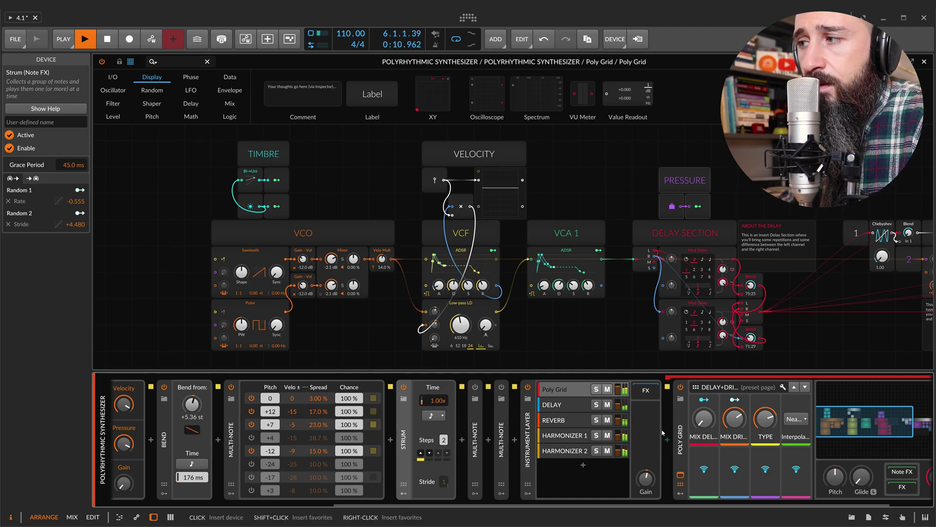
- Set Poly Grid's voices to Mono and Strum's time to 1.08x
click(485, 238)
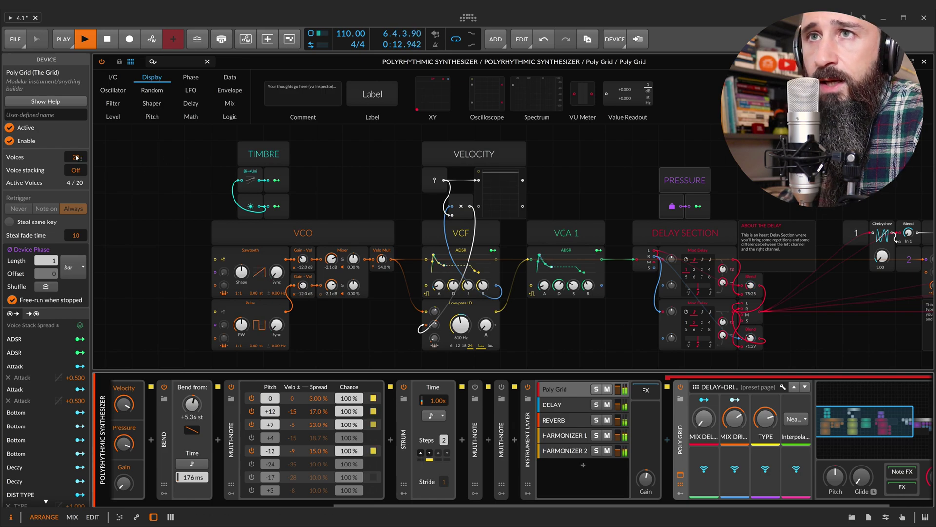
drag(76, 157, 76, 182)
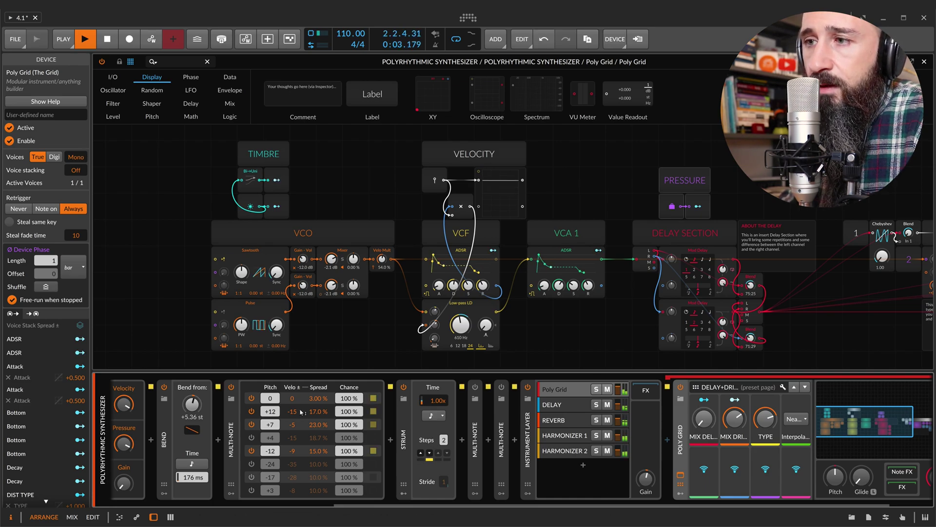
drag(435, 400, 434, 393)
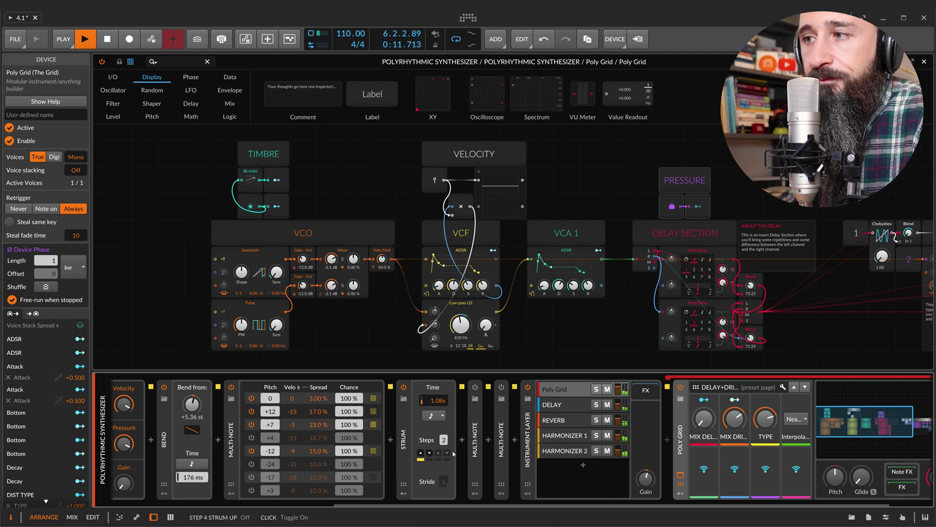
- Look through Strum's timebase options, try a stride of 3, and set the stride back to 1
click(439, 418)
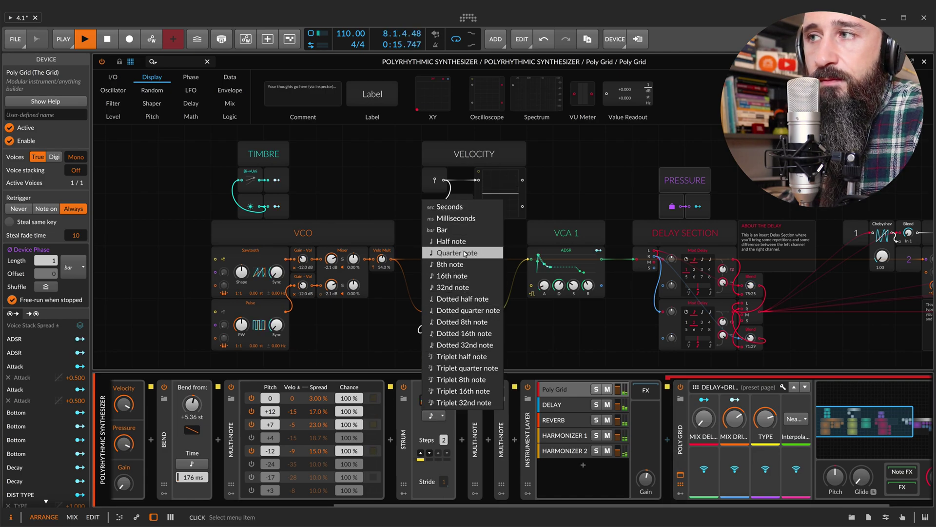
click(459, 391)
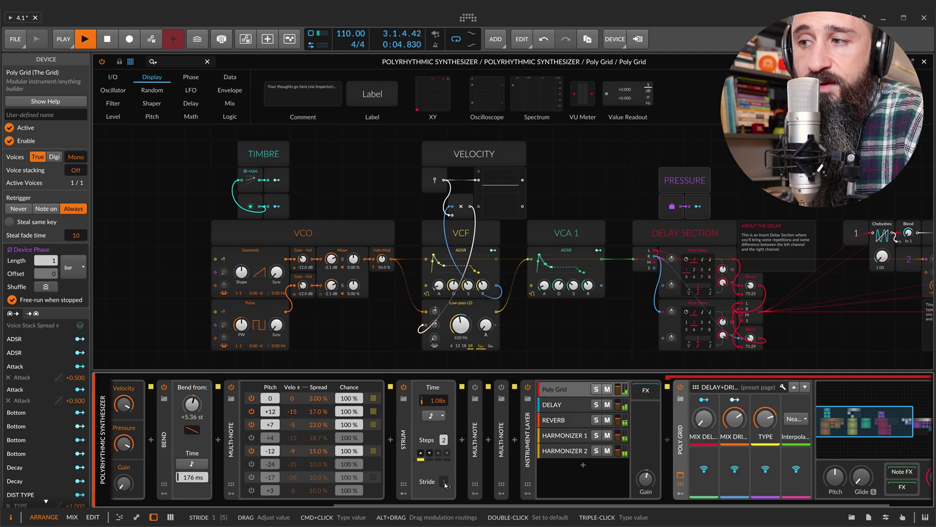
drag(445, 484, 444, 477)
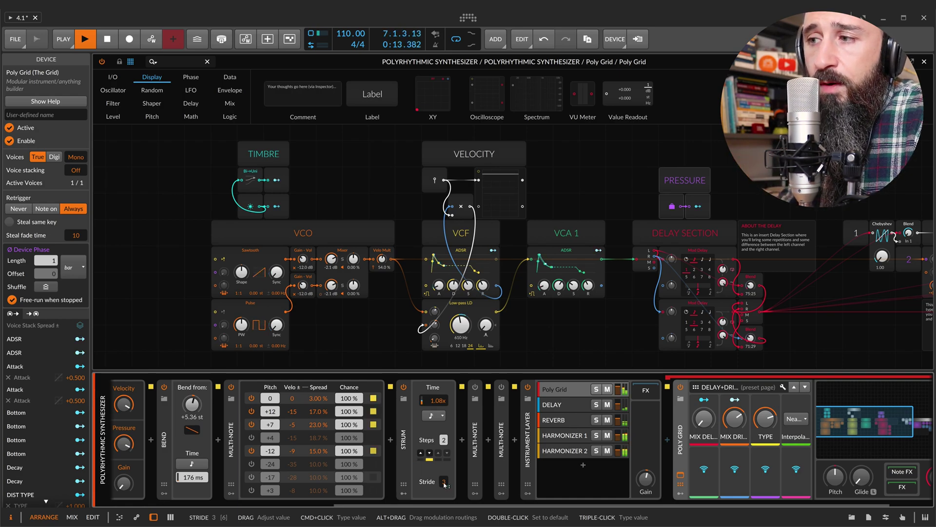
drag(444, 483, 434, 493)
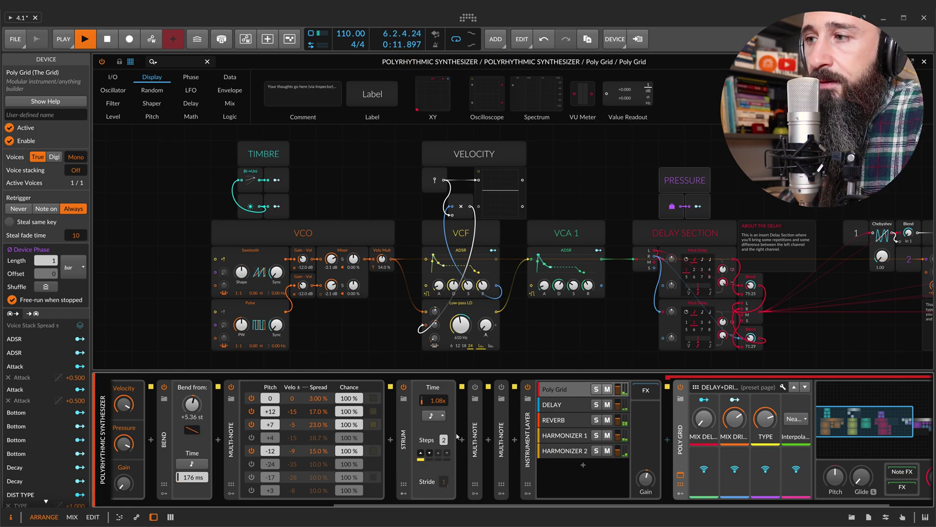
- Move the Strum device behind the last Multi-note, directly before the Instrument Layer
scroll(487, 434, left, 1)
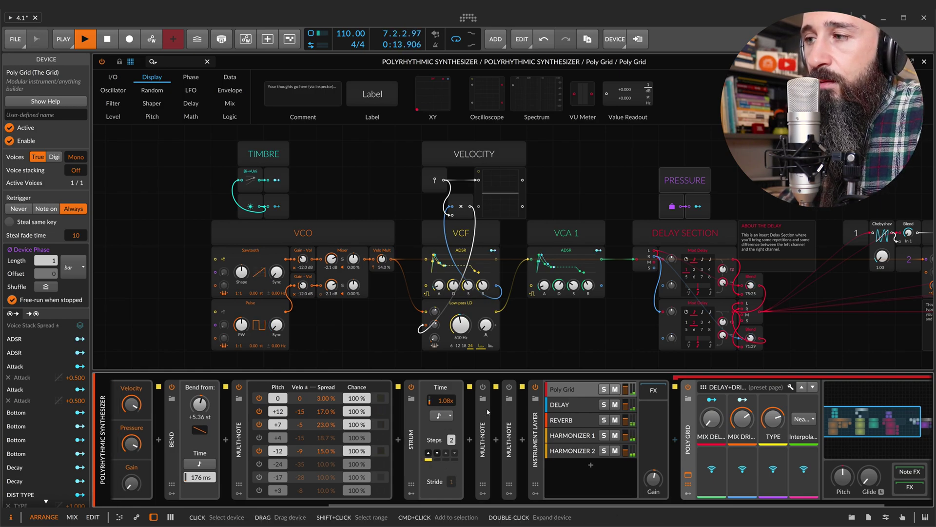
drag(411, 439, 518, 432)
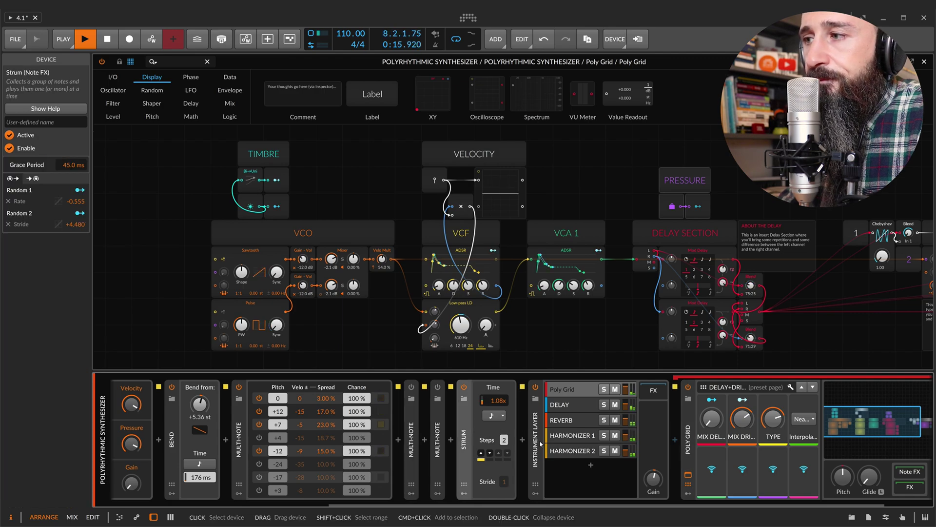
- Try a voice stacking of 5 on Poly Grid, turn stacking off again, and set the voices to 22
click(240, 196)
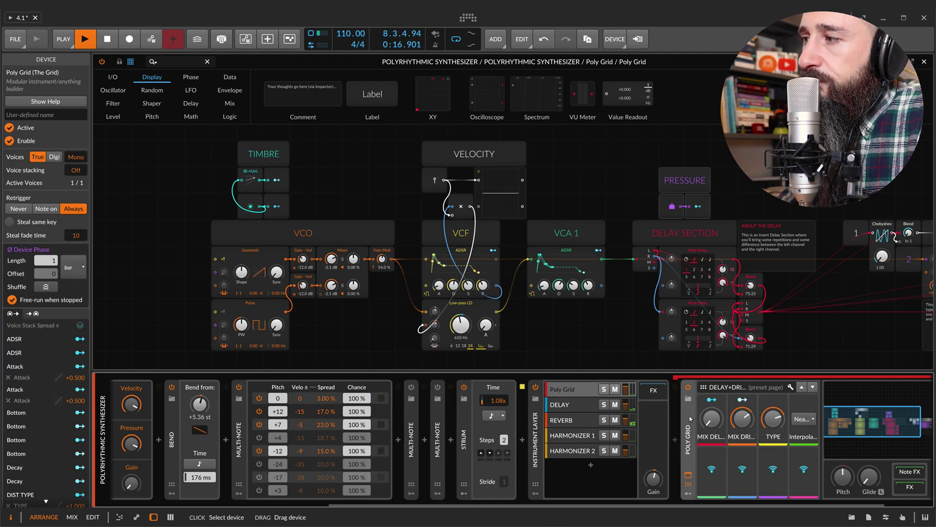
double_click(81, 170)
text(5)
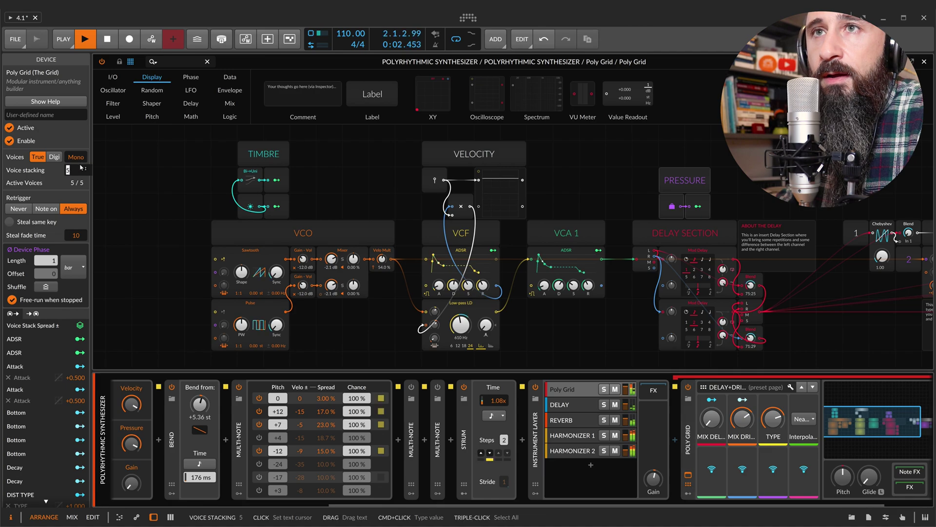
text(1)
key(Return)
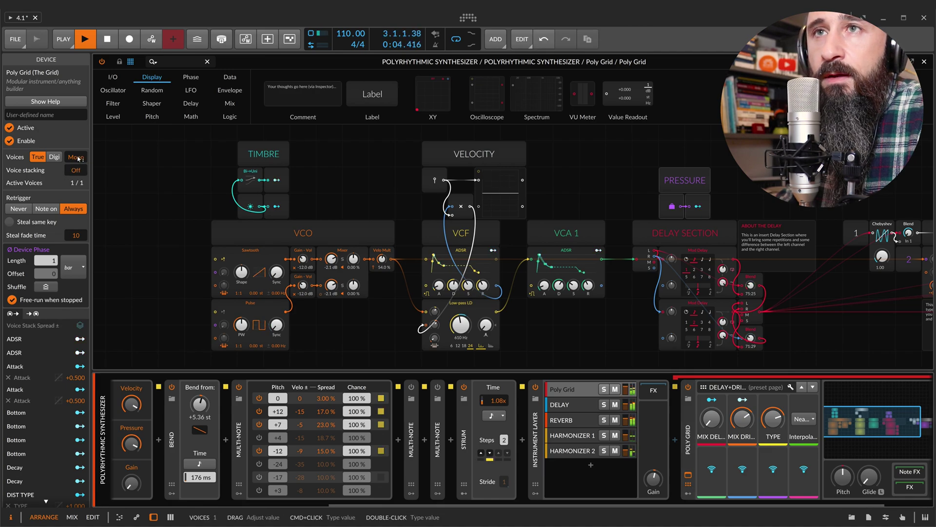
click(78, 158)
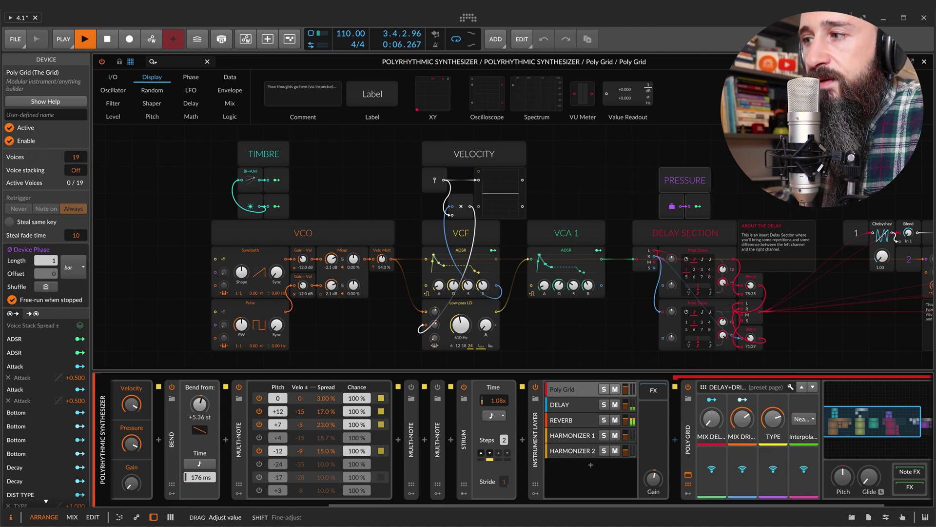
drag(78, 159, 78, 154)
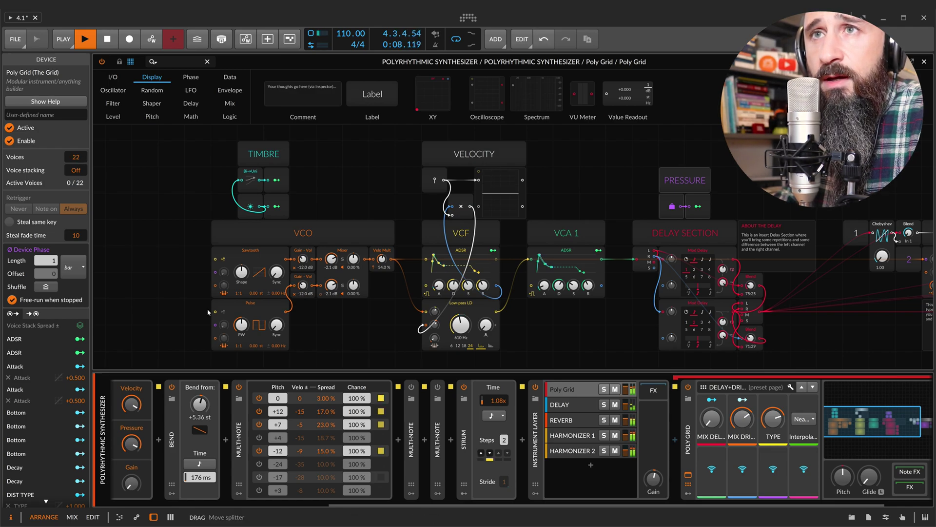
- Enable the second Multi-note device and expand it to show its pitch, velocity and chance settings
click(411, 387)
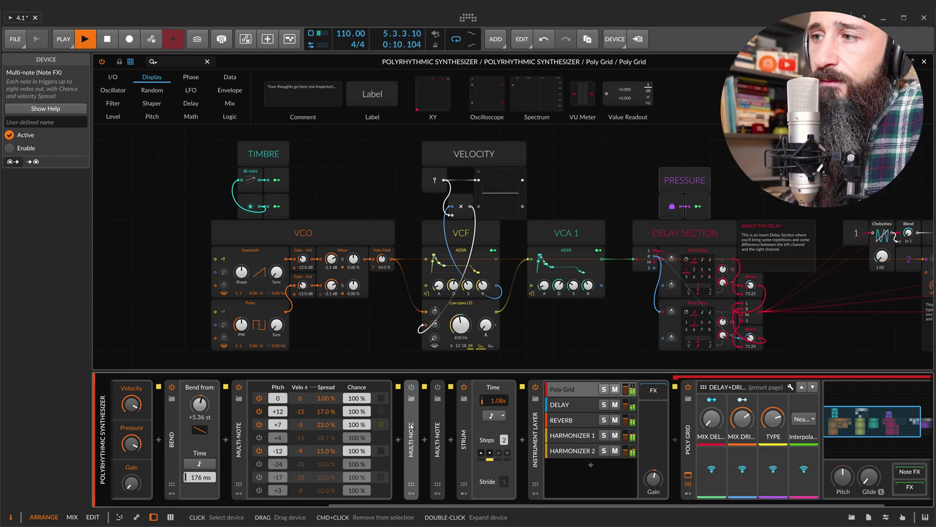
click(412, 387)
double_click(412, 419)
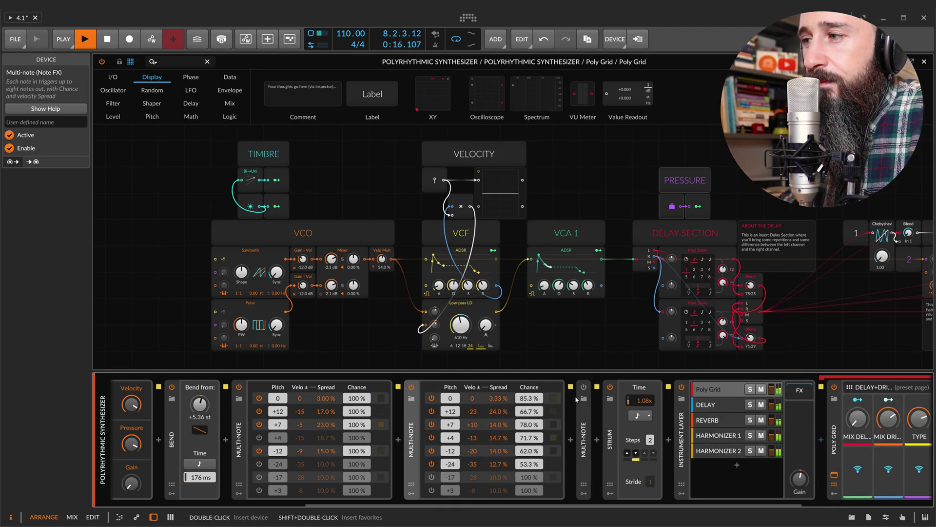
- Review the start of the Note FX chain, from Note Repeats through Randomize to Bend
scroll(576, 391, left, 5)
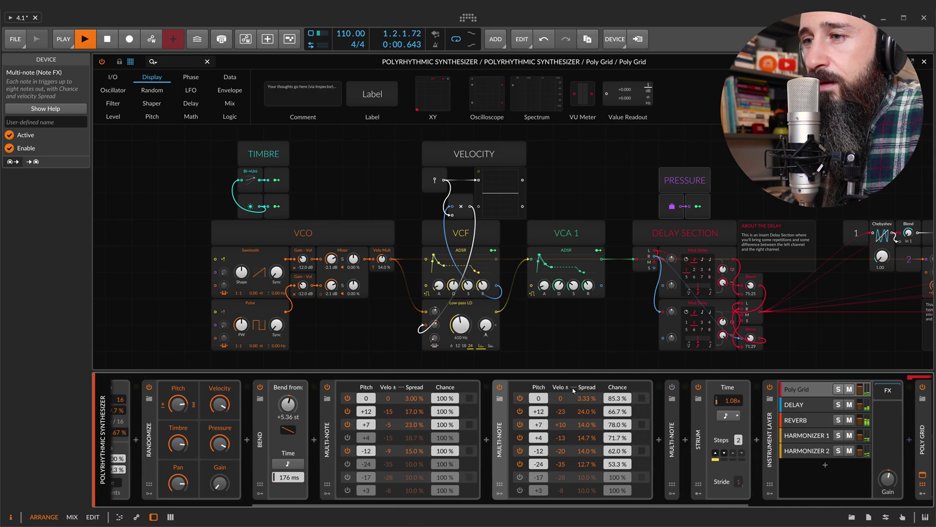
scroll(573, 390, left, 5)
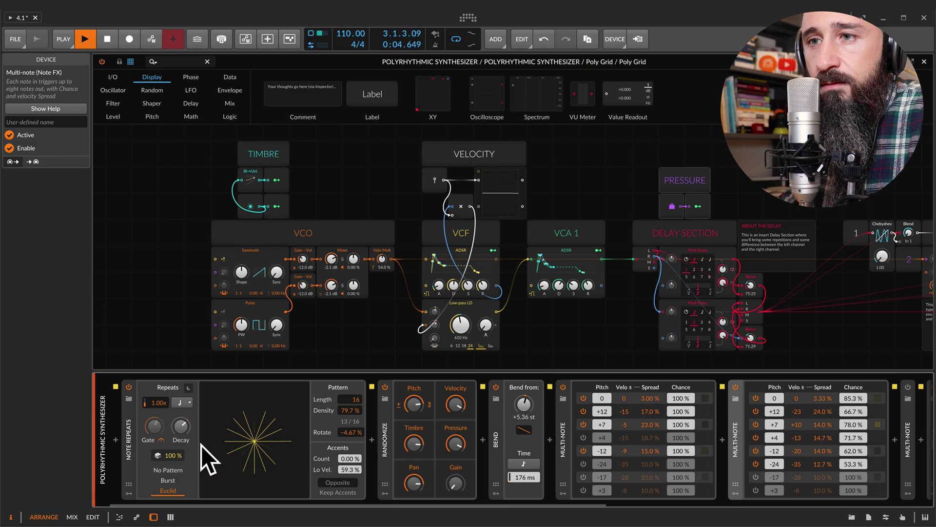
scroll(265, 440, right, 3)
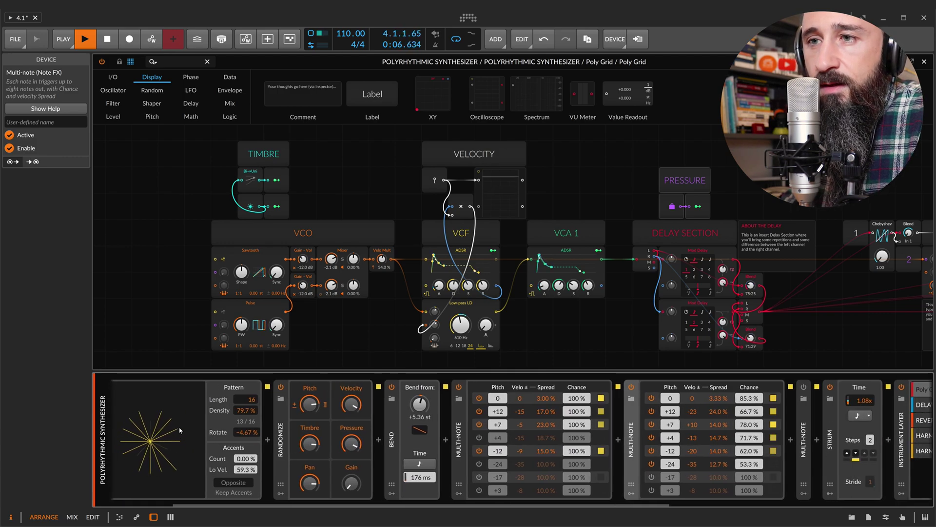
scroll(180, 430, left, 3)
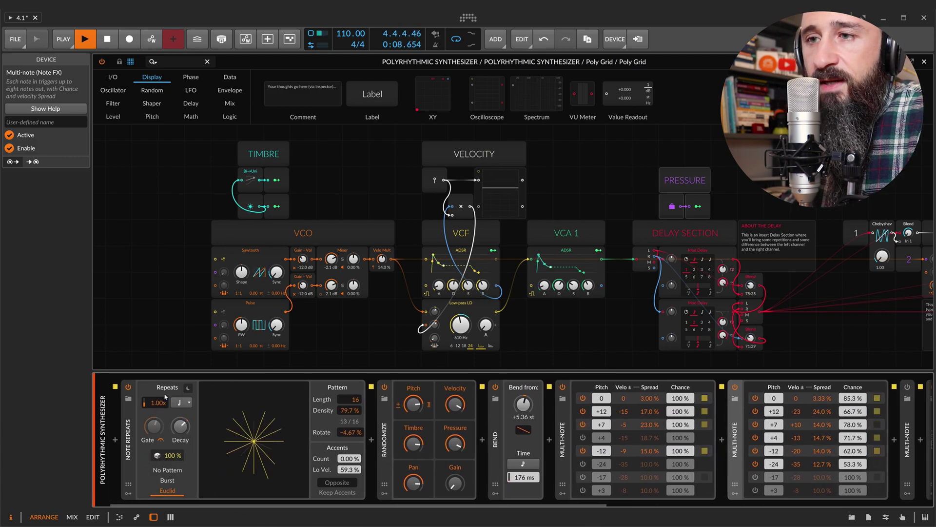
scroll(195, 415, right, 2)
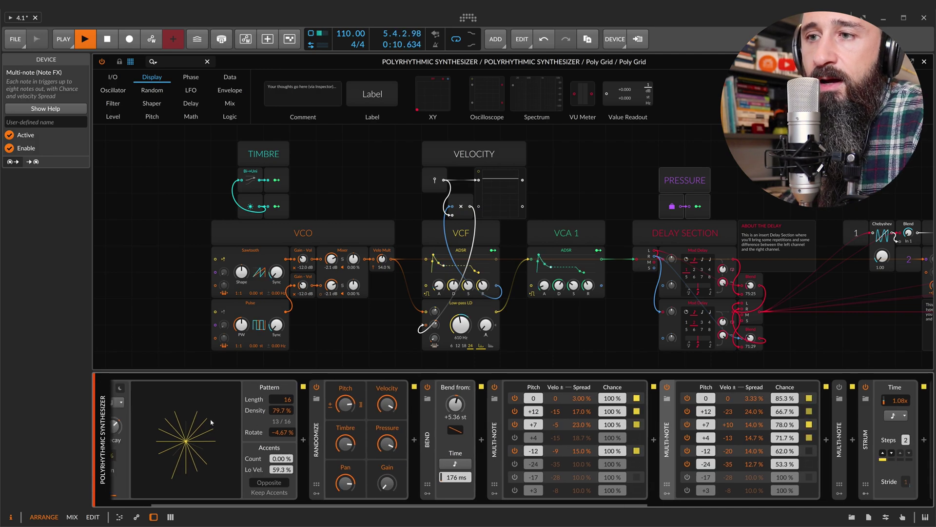
scroll(211, 422, right, 2)
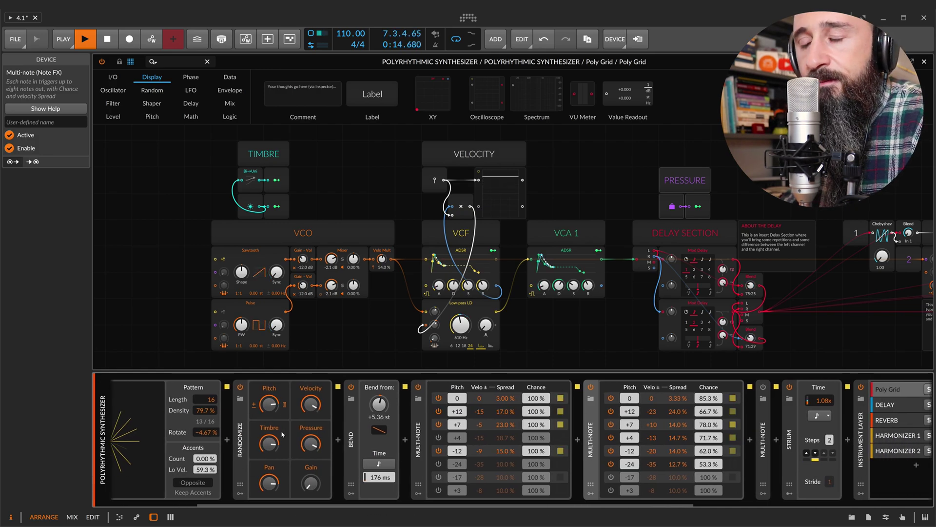
scroll(287, 434, right, 2)
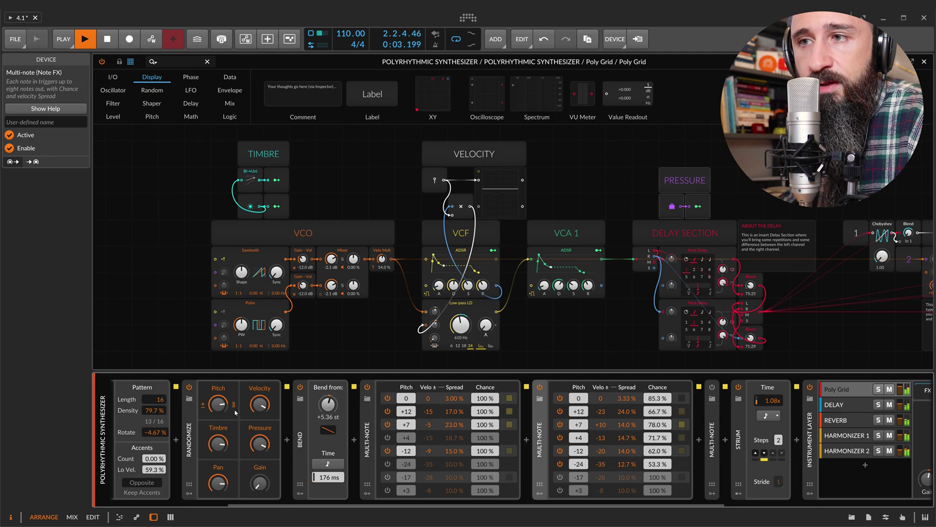
scroll(332, 416, right, 2)
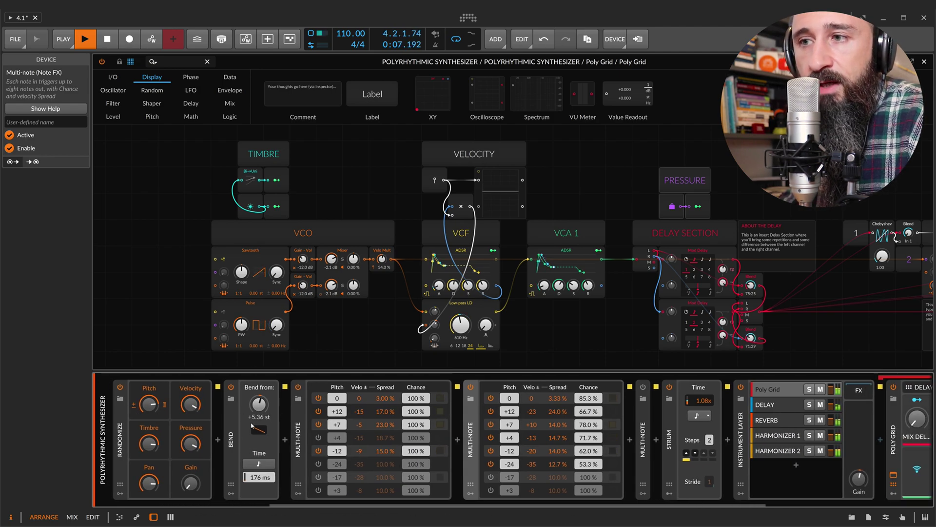
- Examine and compare the note pitches, velocities and chances in the first two Multi-note devices
click(300, 429)
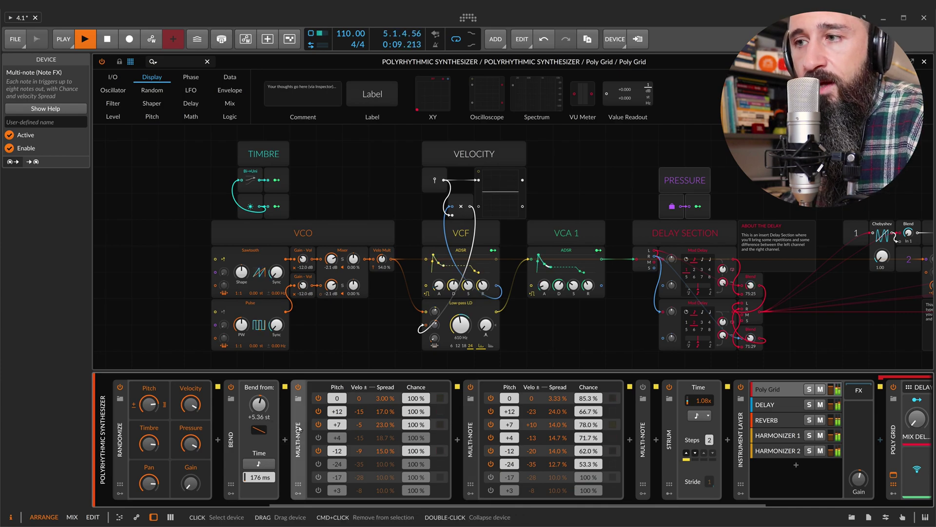
scroll(293, 416, right, 5)
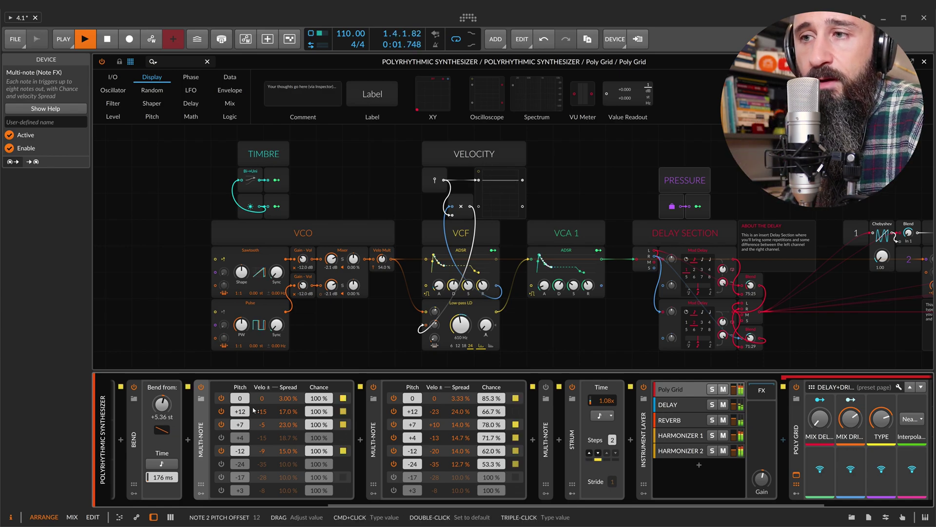
scroll(251, 405, right, 3)
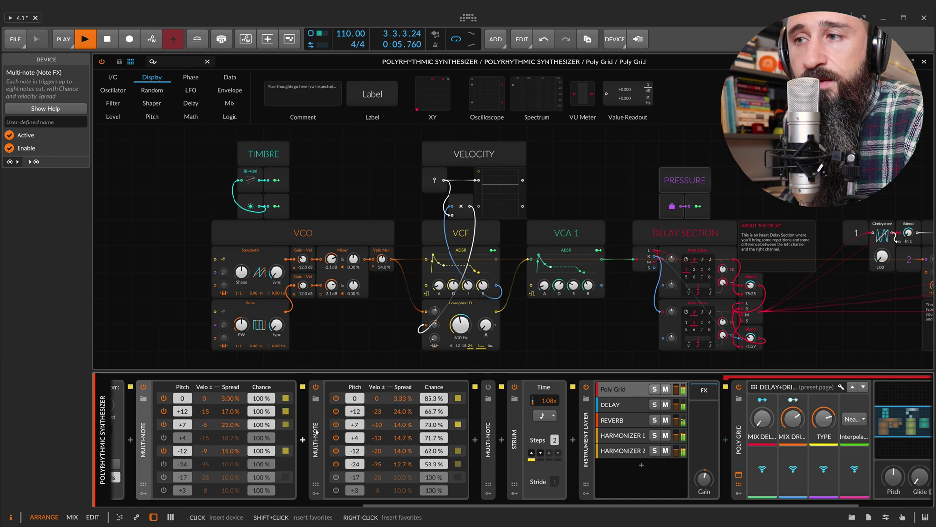
scroll(317, 444, right, 1)
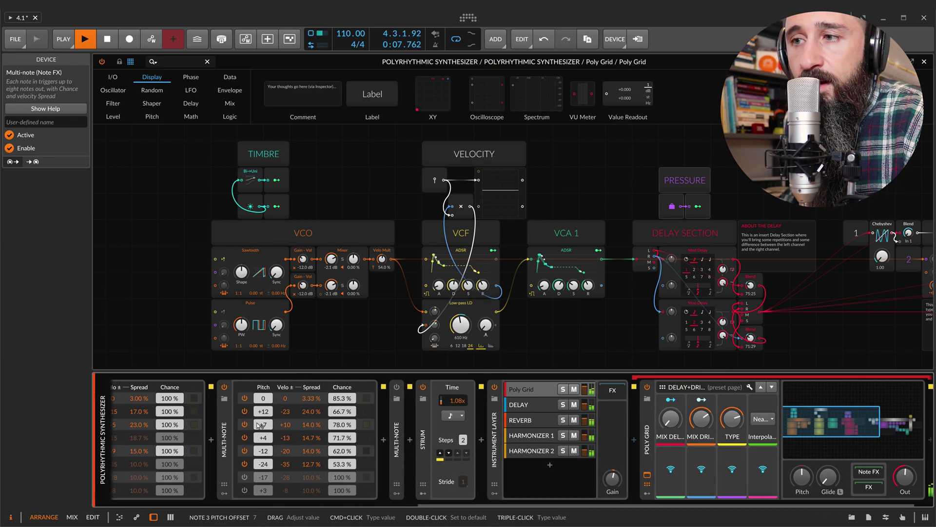
scroll(238, 419, left, 2)
scroll(239, 424, right, 1)
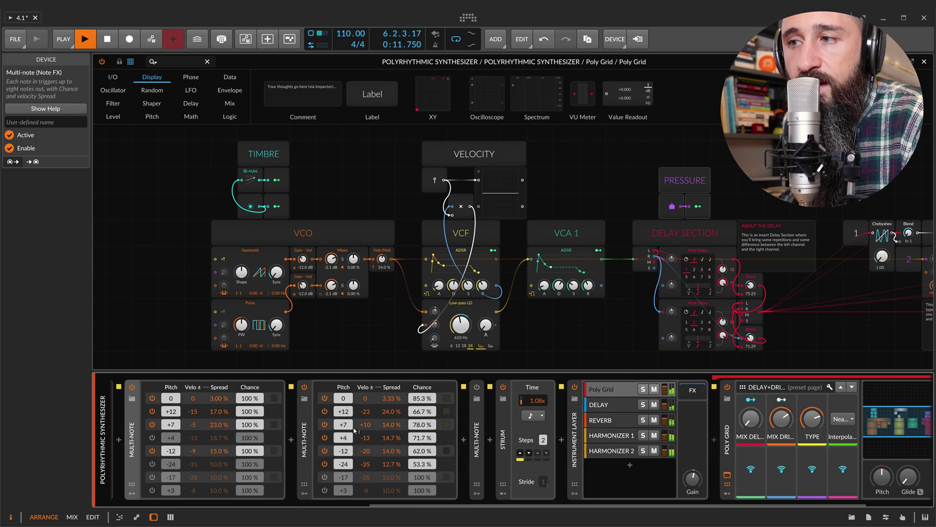
scroll(344, 429, right, 3)
scroll(345, 432, right, 2)
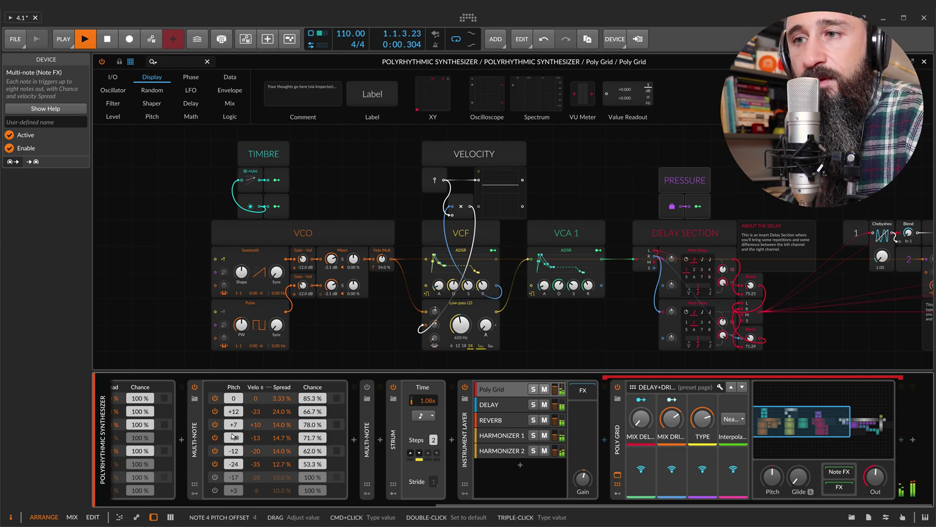
- Expand the third Multi-note device and enable it
click(364, 428)
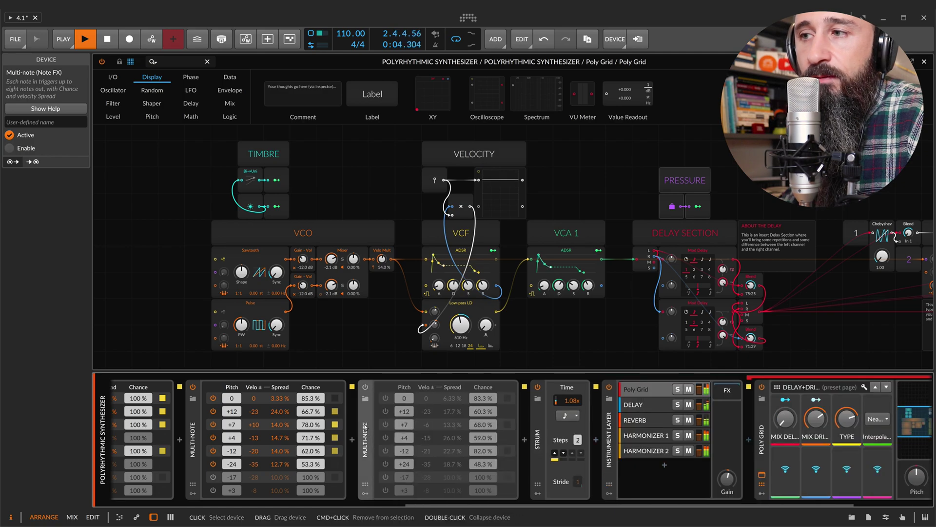
click(366, 387)
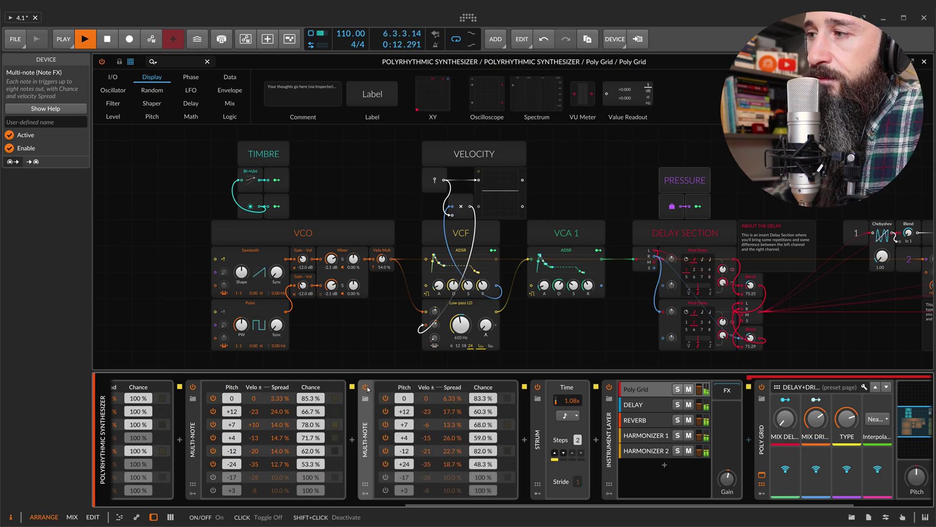
- Show Strum's modulators, close the Random 1 details, and set Strum's time to 0.45x after trying 0.30x
click(540, 419)
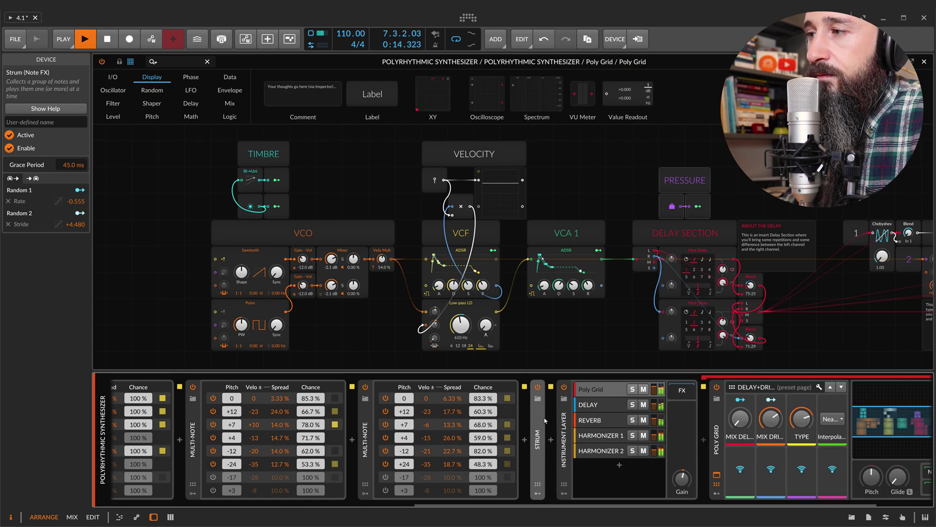
click(539, 484)
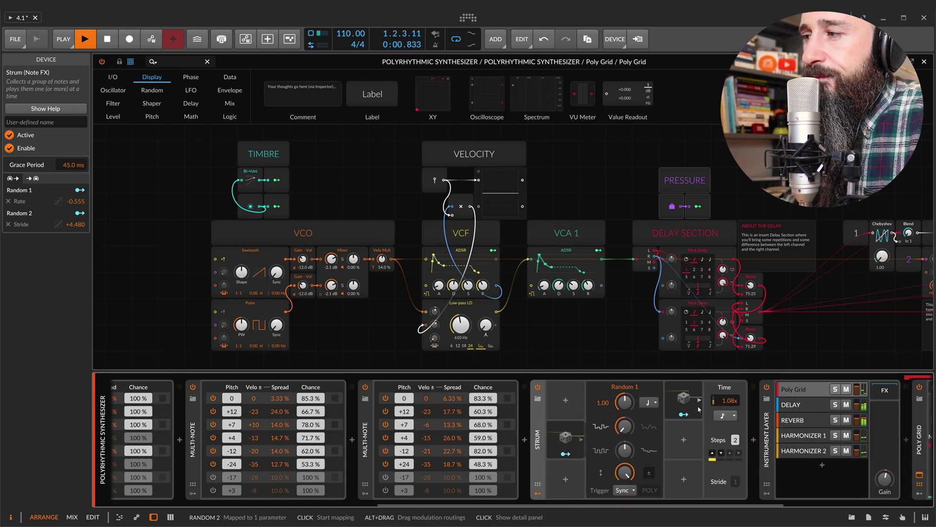
scroll(634, 415, right, 3)
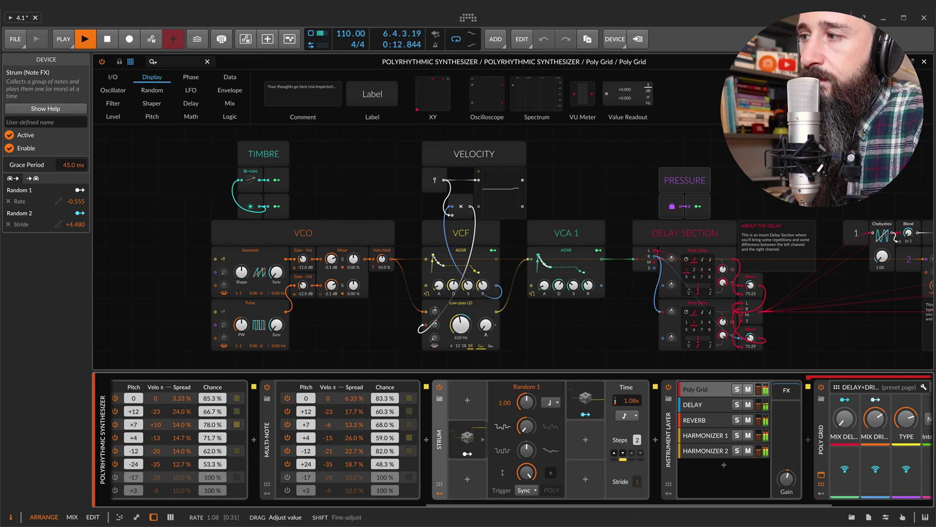
drag(630, 401, 635, 405)
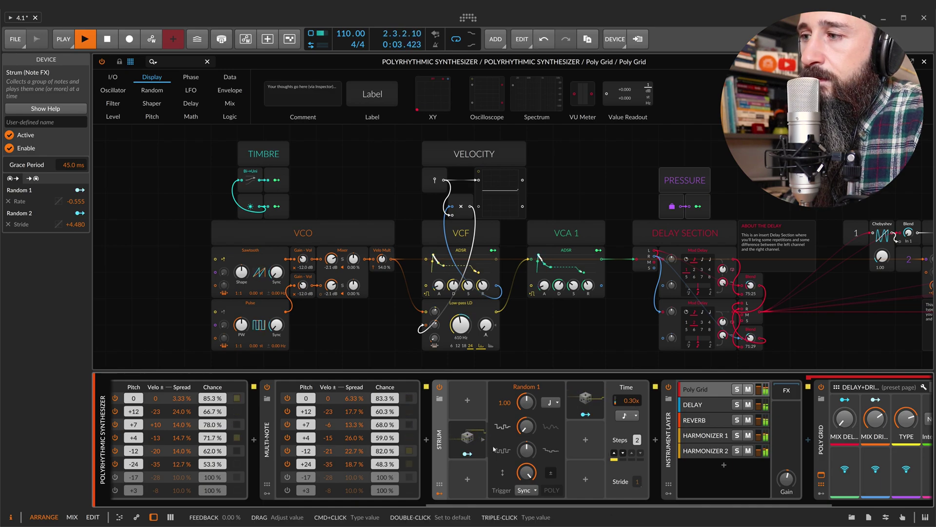
click(468, 443)
click(482, 440)
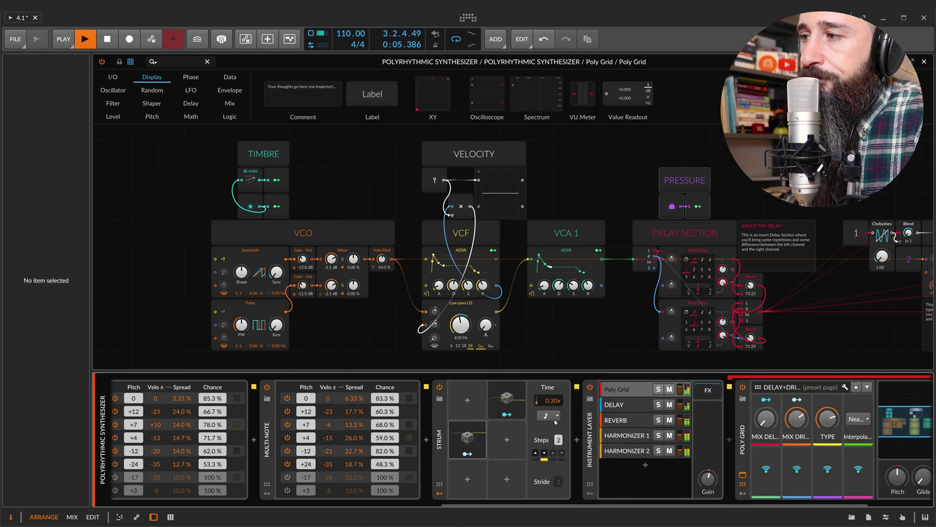
mouse_move(553, 400)
mouse_down()
mouse_move(552, 390)
mouse_move(552, 405)
mouse_up()
- Move the Bend device between the second and third Multi-note, and set its starting pitch to -1.68 st
scroll(526, 394, left, 1)
scroll(527, 394, left, 10)
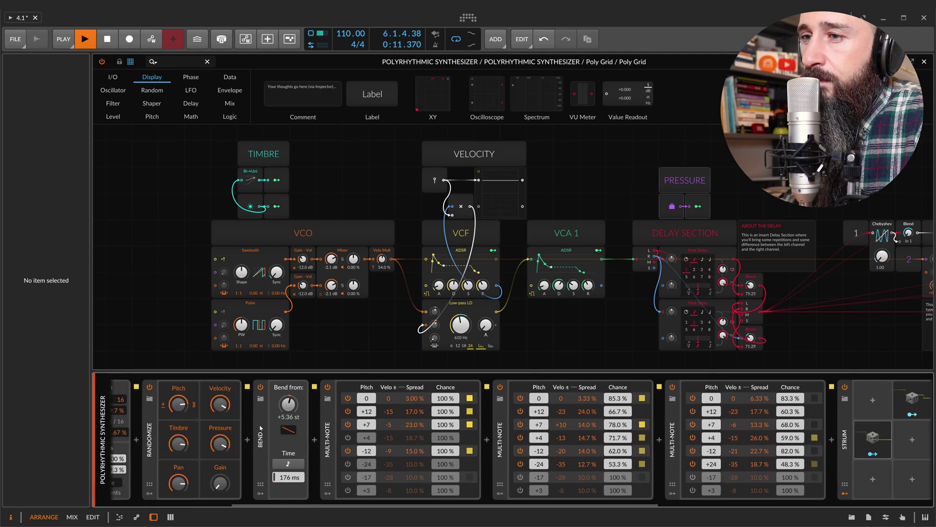
drag(306, 411, 634, 439)
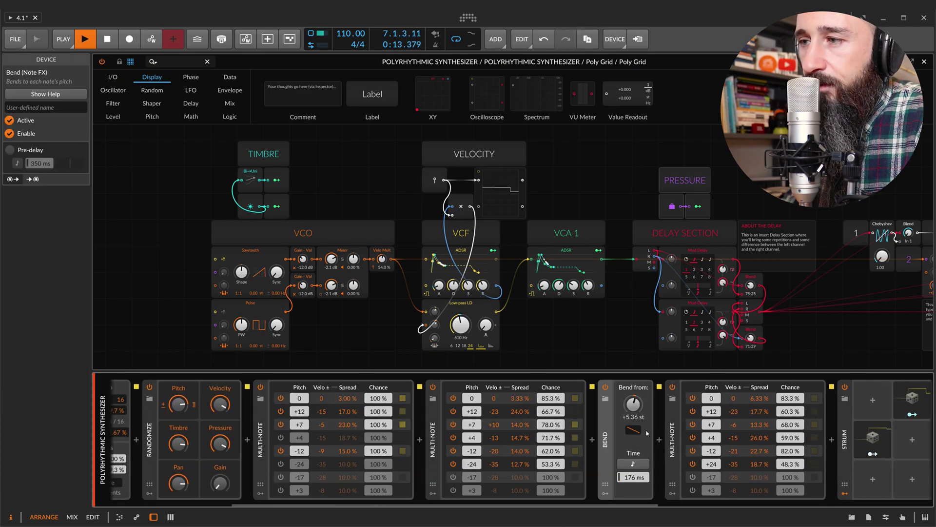
scroll(634, 439, right, 3)
drag(533, 403, 538, 413)
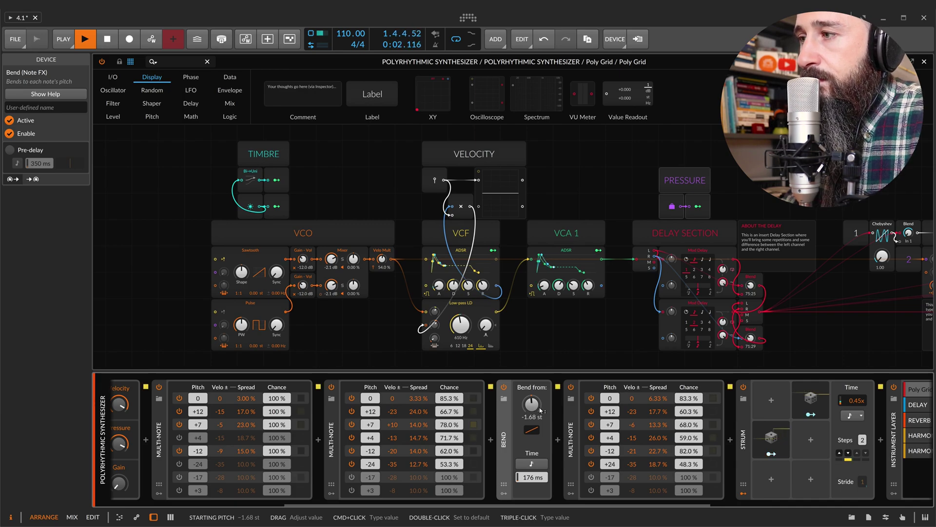
- Adjust the density of the Euclid pattern in Note Repeats
scroll(532, 395, left, 3)
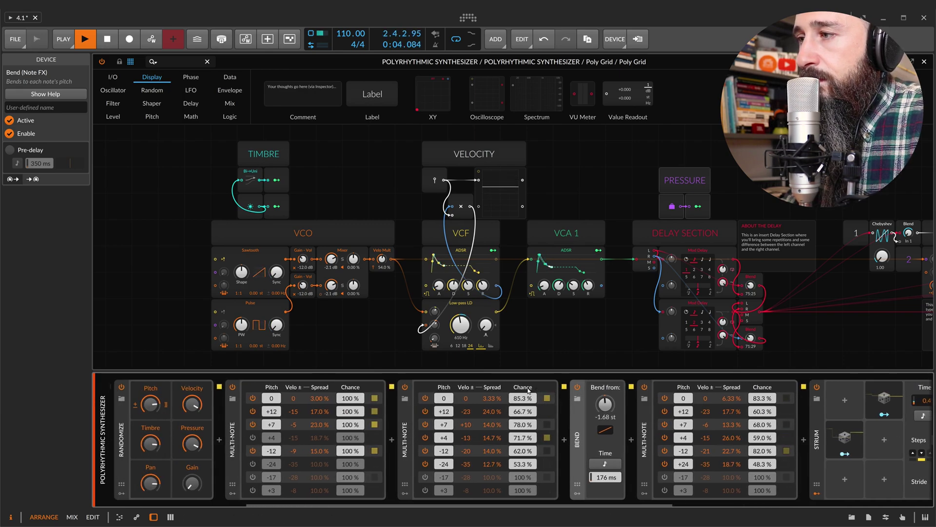
scroll(528, 390, left, 10)
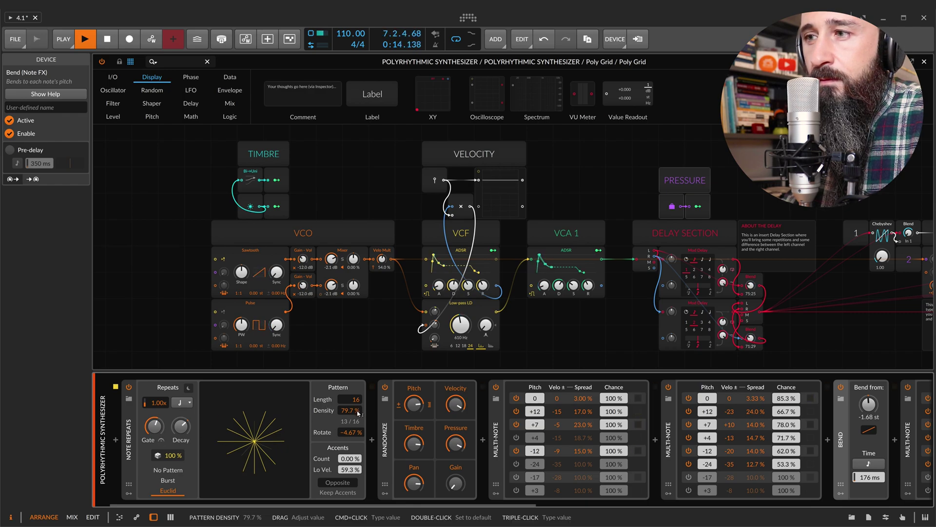
drag(350, 410, 350, 390)
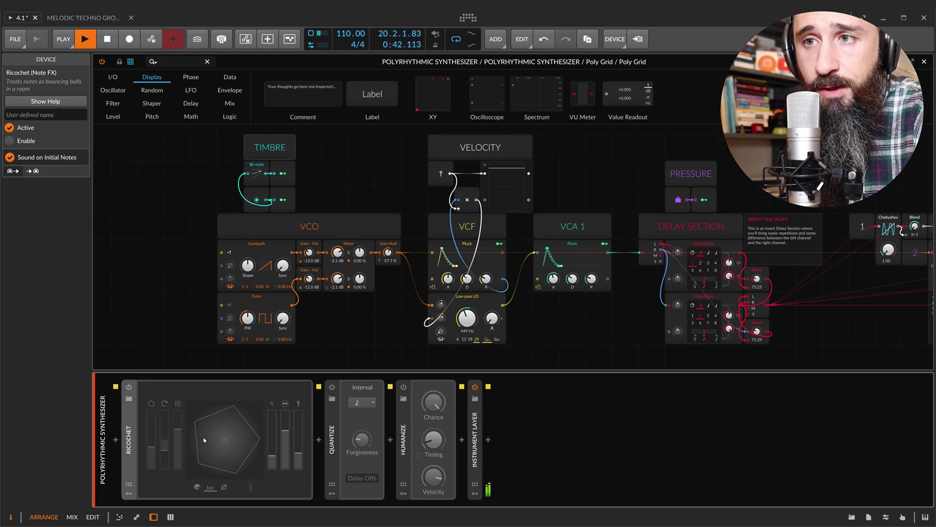
- Enable the Ricochet device and set its room sides to 4.71 and its room spatialization to 28.3 %
click(129, 386)
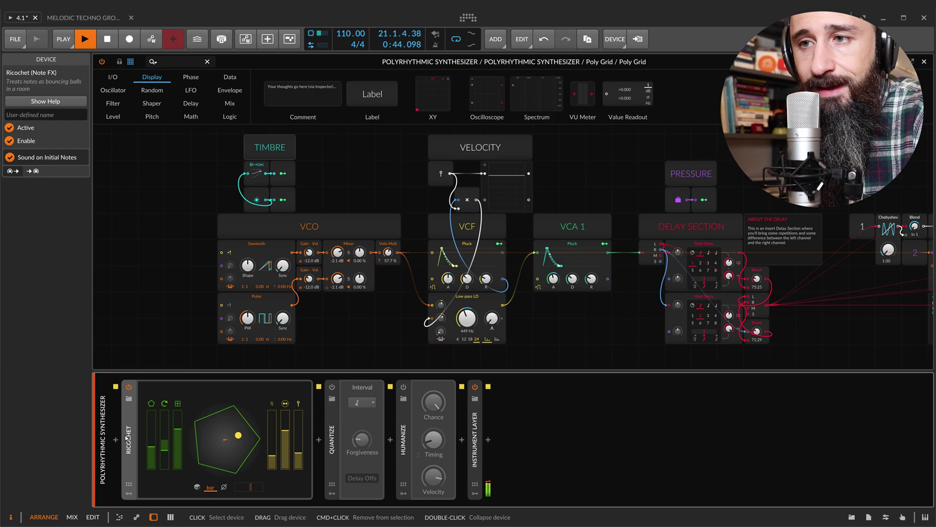
mouse_move(152, 447)
mouse_down()
mouse_move(153, 467)
mouse_move(151, 431)
mouse_up()
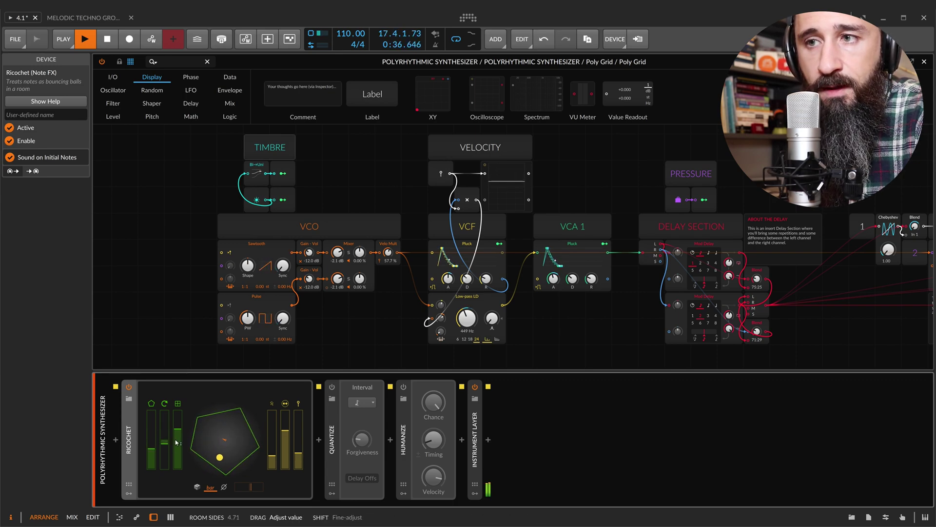
mouse_move(178, 439)
mouse_down()
mouse_move(180, 468)
mouse_move(178, 415)
mouse_move(178, 452)
mouse_up()
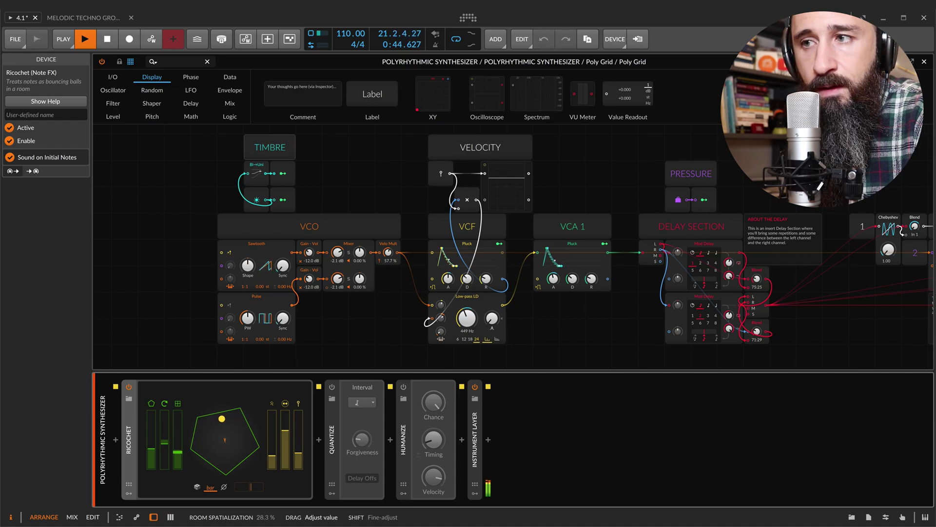
- Try a ball damping of 64.8 % and a ball radius of 0.03 in Ricochet, and set the launch angle to 77°
drag(276, 464, 276, 461)
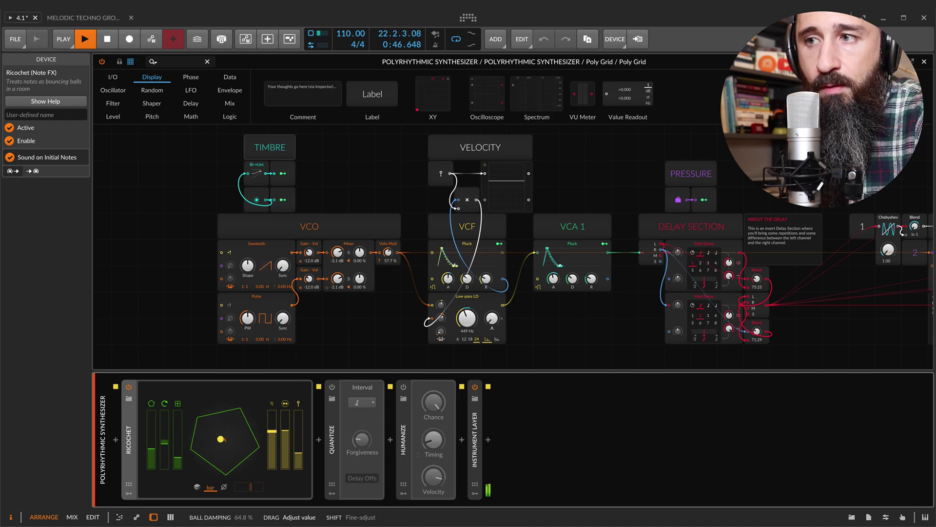
mouse_move(273, 429)
mouse_down()
mouse_move(272, 442)
mouse_move(286, 441)
mouse_up()
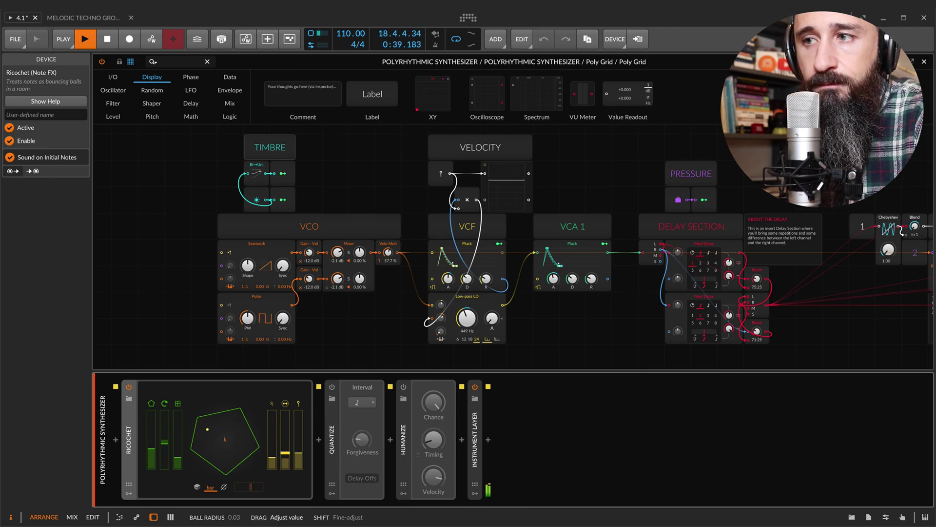
drag(285, 432, 298, 449)
mouse_move(252, 493)
mouse_down()
mouse_move(242, 478)
mouse_move(251, 483)
mouse_up()
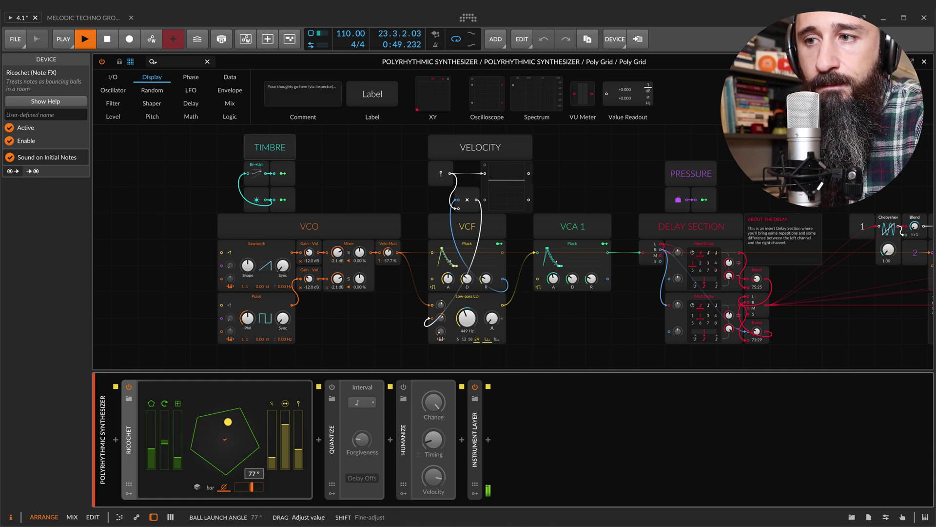
- Switch Ricochet's ball launch setting to bar, then enable the Quantize device and adjust its forgiveness
click(198, 488)
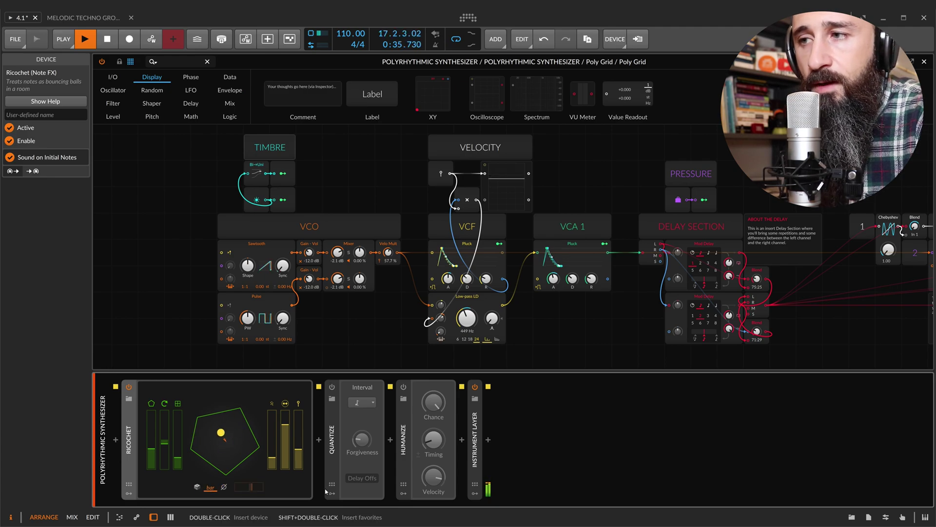
click(332, 386)
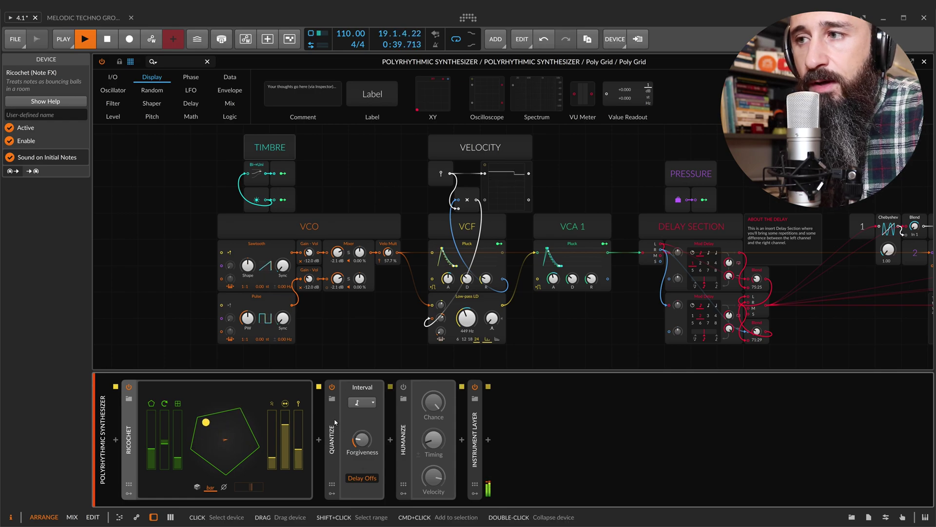
click(366, 404)
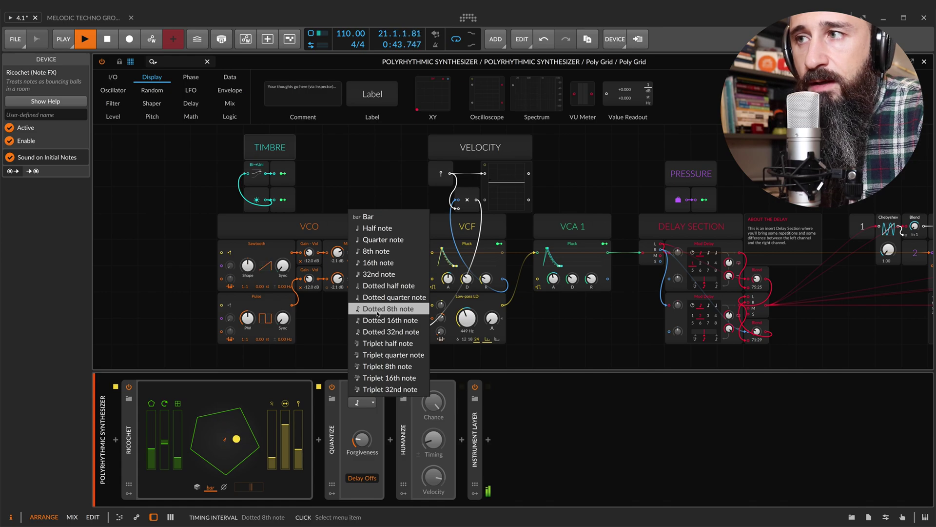
click(344, 427)
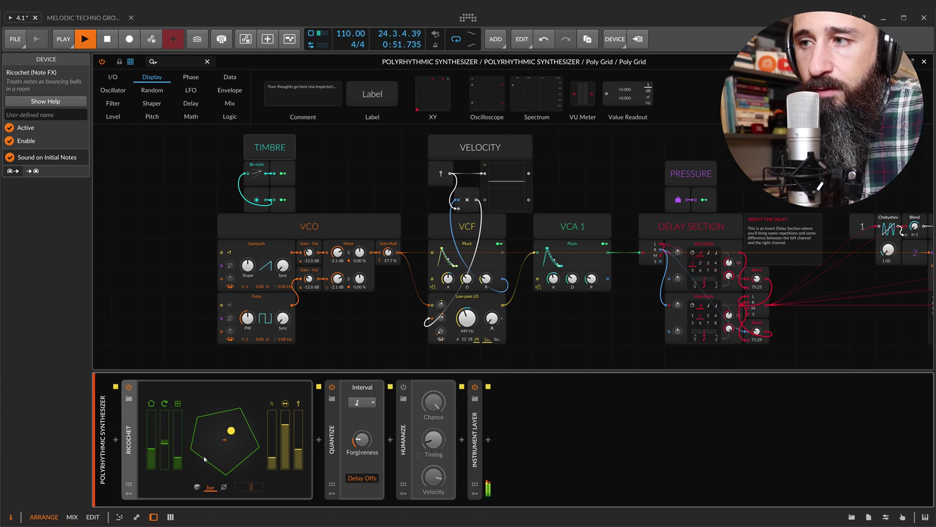
mouse_move(364, 444)
mouse_down()
mouse_move(364, 458)
mouse_move(365, 445)
mouse_up()
- Enable the Humanize device, try a velocity range of 72.0 %, and set the note chance to 100 %
click(403, 387)
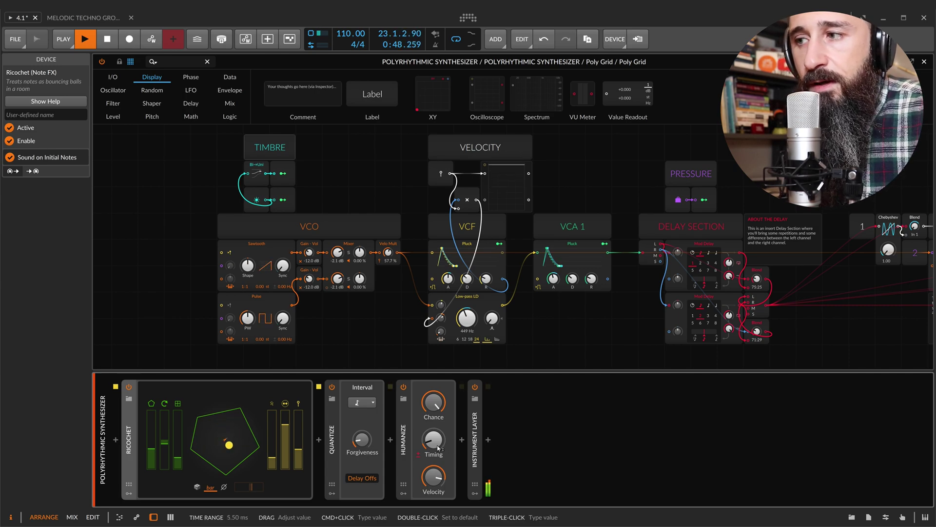
mouse_move(440, 444)
mouse_down()
mouse_move(440, 429)
mouse_move(440, 444)
mouse_up()
drag(434, 476, 433, 503)
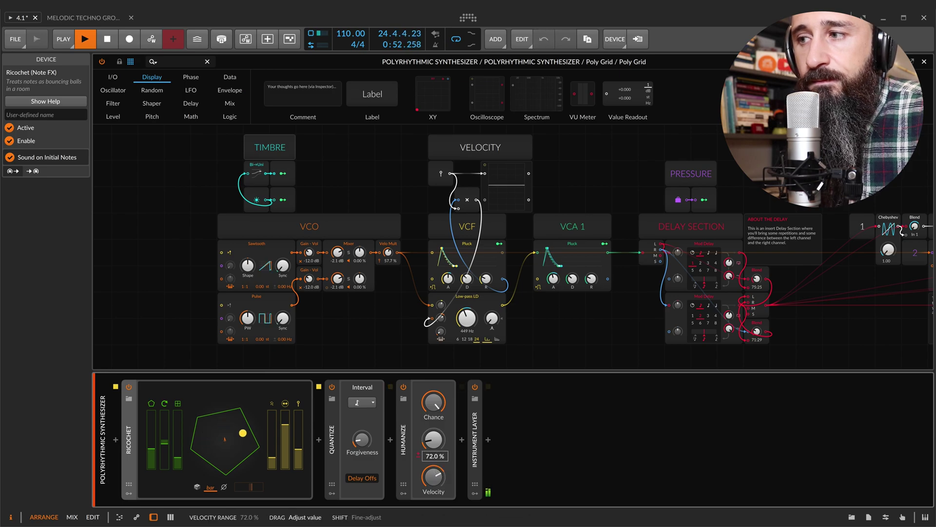
drag(433, 402, 433, 398)
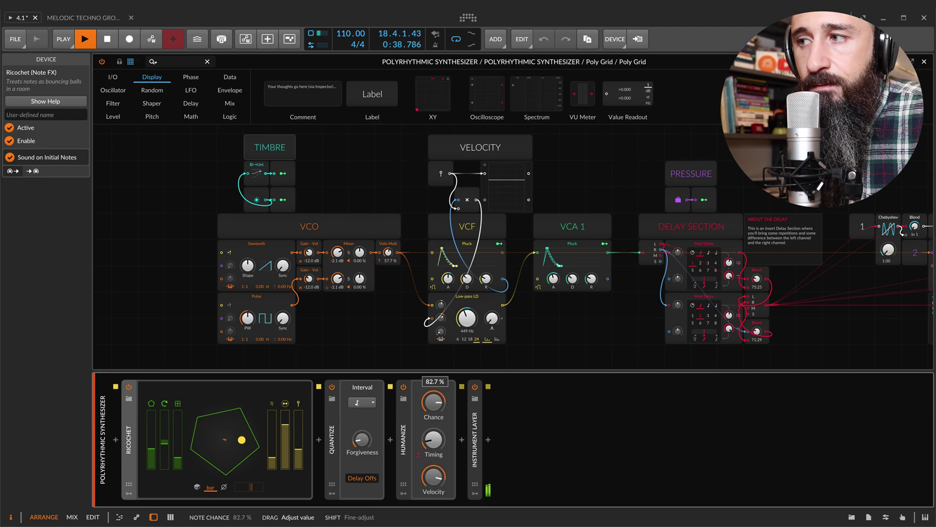
drag(433, 398, 432, 397)
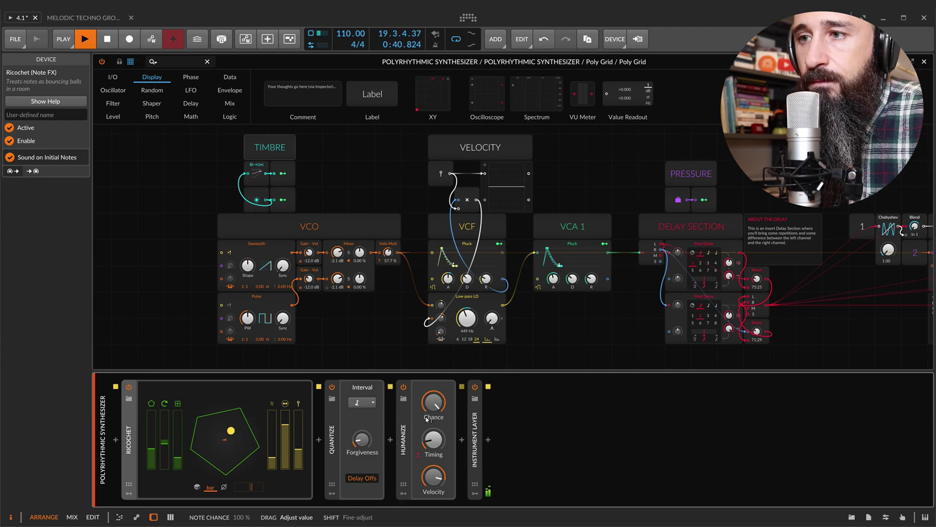
- Close the Poly Grid editor, solo the third Polyrhythmic Synthesizer track, and select its four clips from bar 17 to 25
click(924, 62)
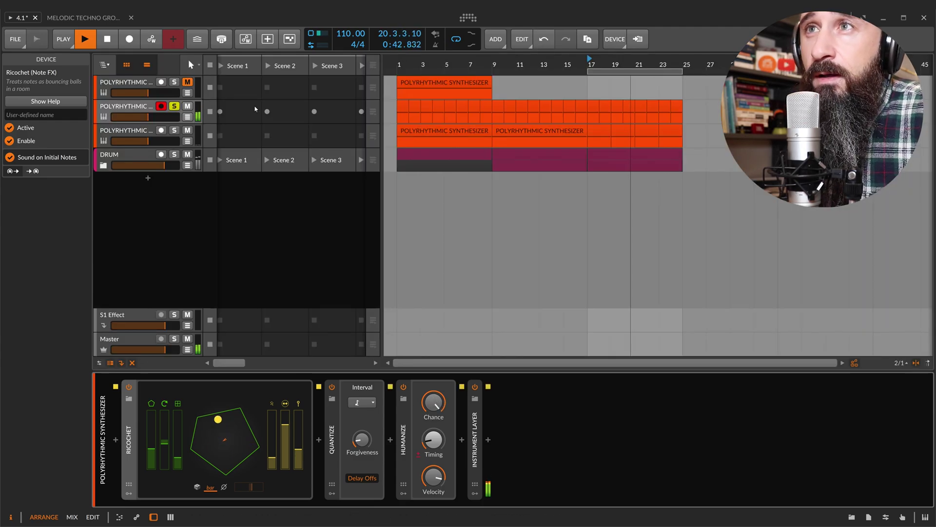
click(175, 130)
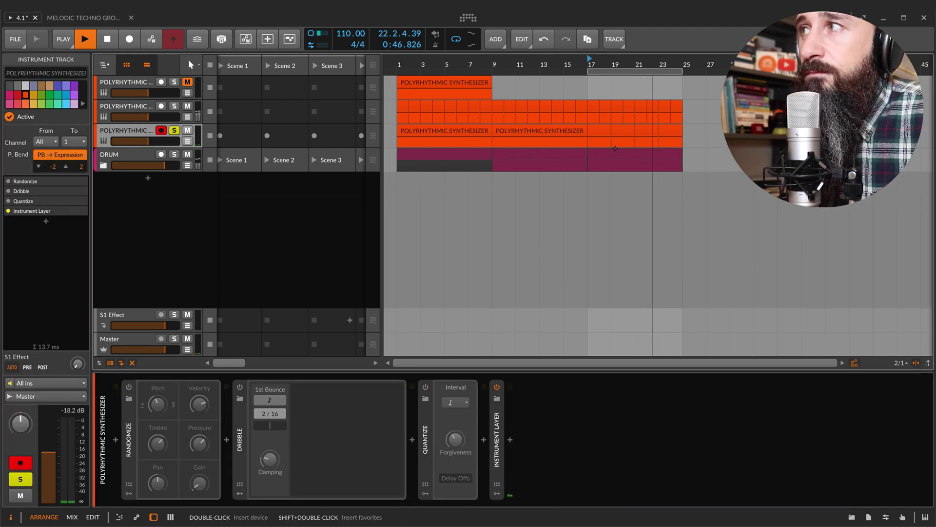
click(599, 133)
shift+click(675, 135)
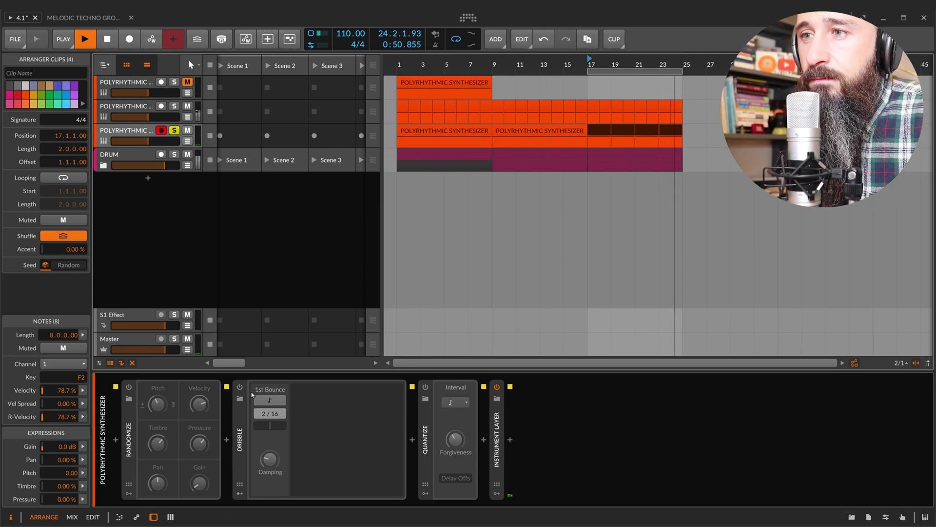
- Enable the Dribble device, set its first bounce to 7/16, and vary the damping between 87.67 % and 29 %
click(240, 388)
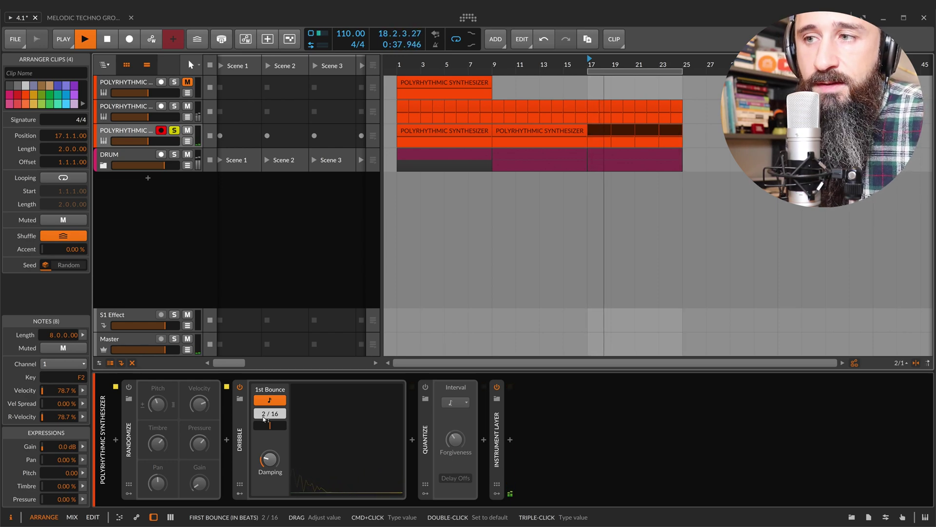
mouse_move(269, 458)
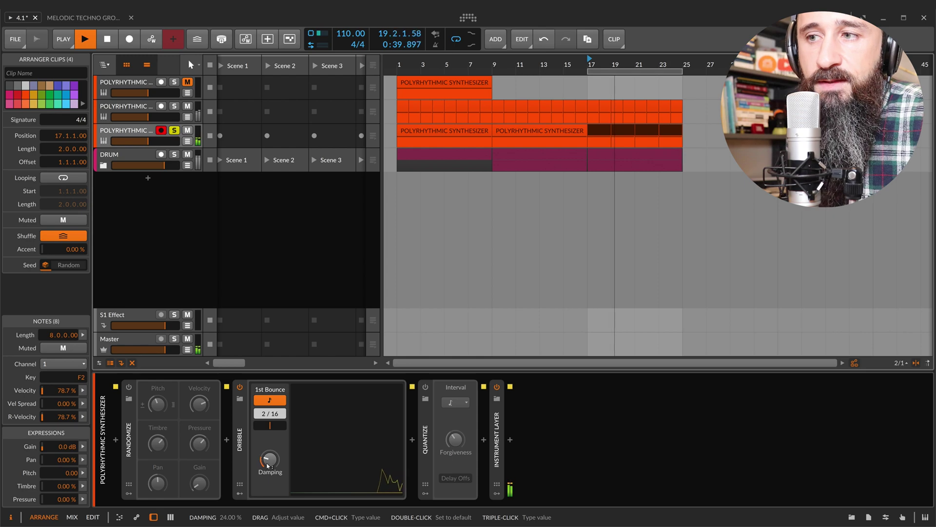
drag(270, 458, 269, 425)
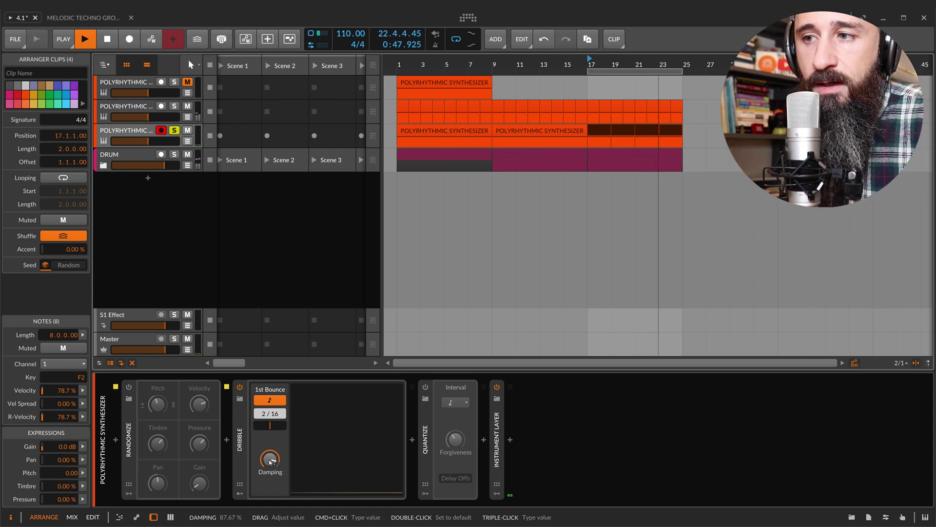
drag(269, 462, 269, 503)
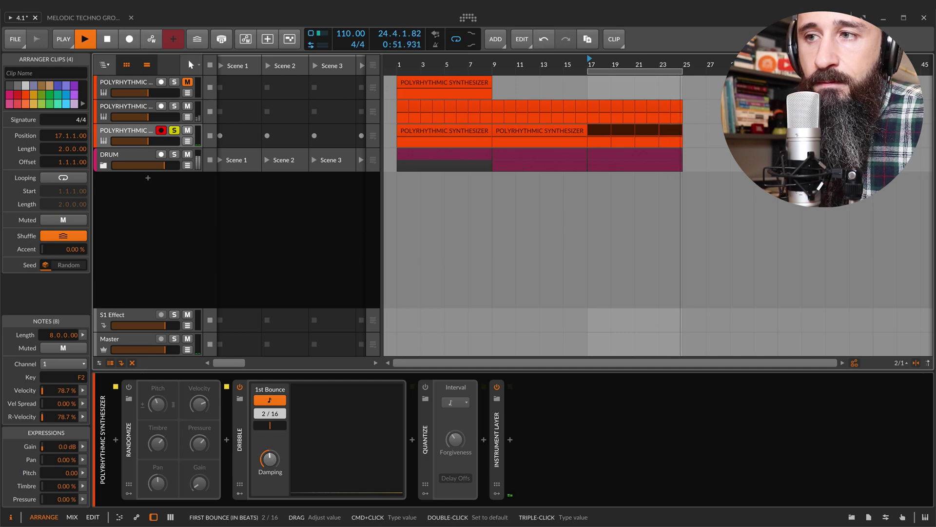
drag(263, 415, 266, 406)
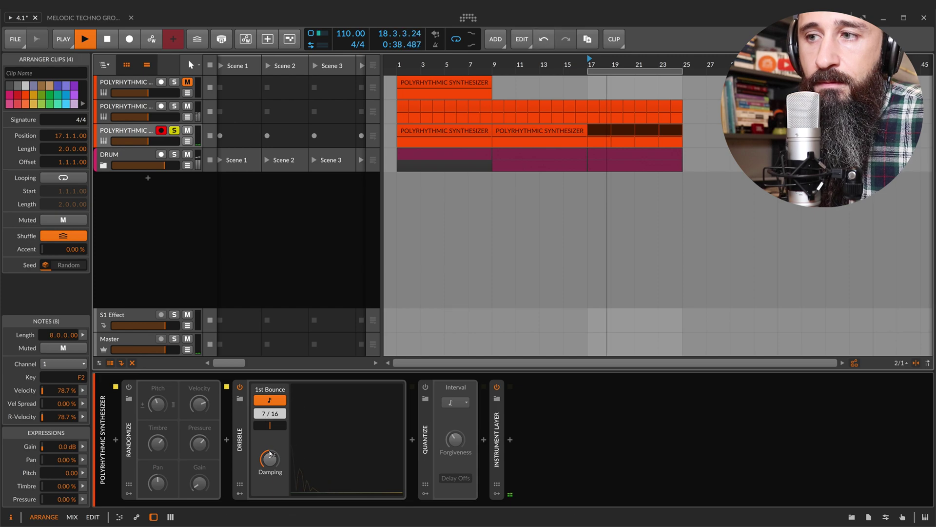
drag(270, 452, 269, 465)
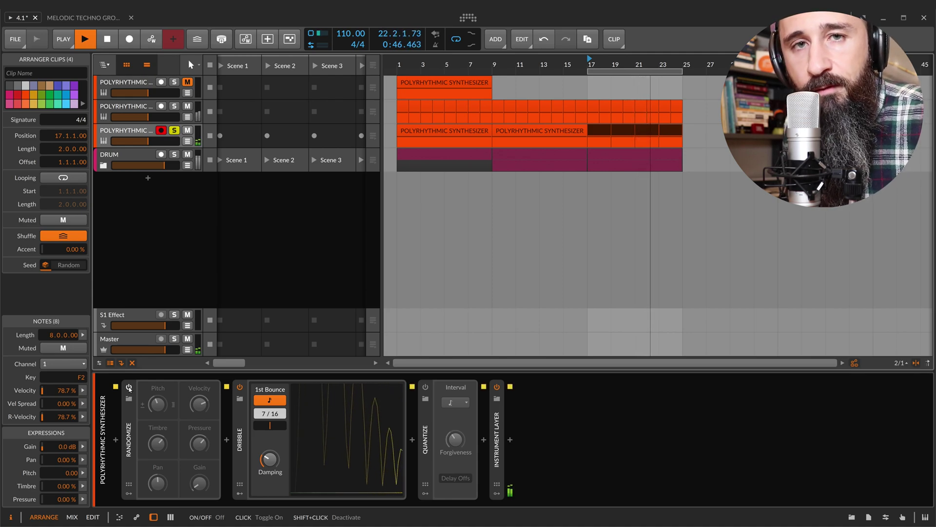
- Enable Randomize and Quantize around Dribble, with Dribble's damping at 46 % and its first bounce at 3/16
click(130, 387)
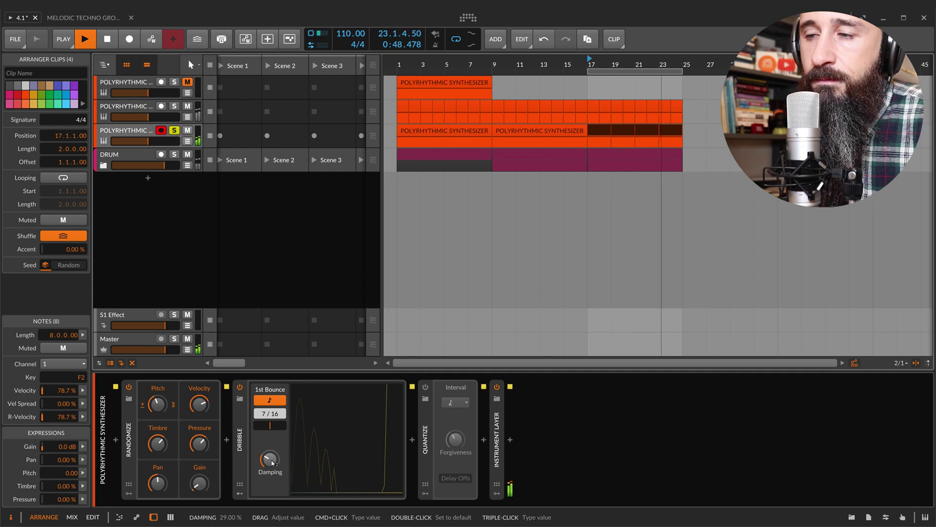
mouse_move(272, 463)
mouse_down()
mouse_move(271, 451)
mouse_move(269, 473)
mouse_up()
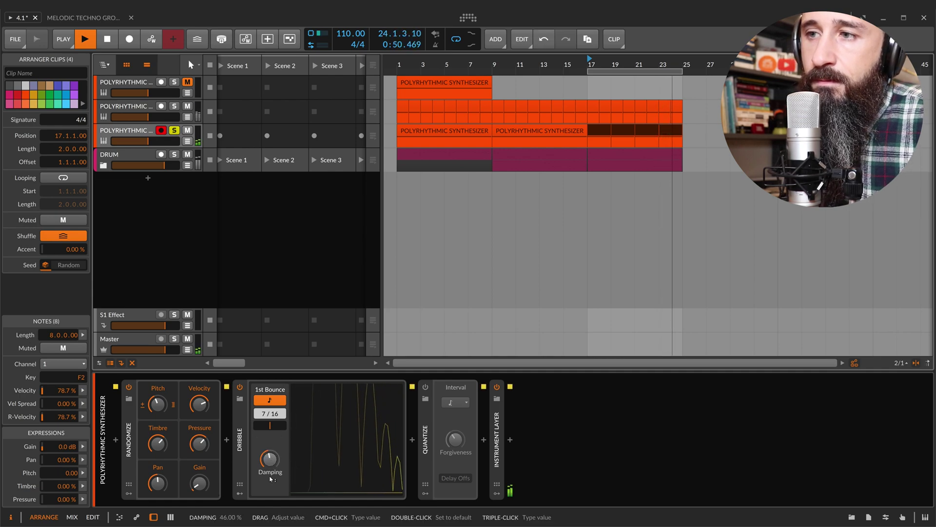
drag(267, 414, 270, 439)
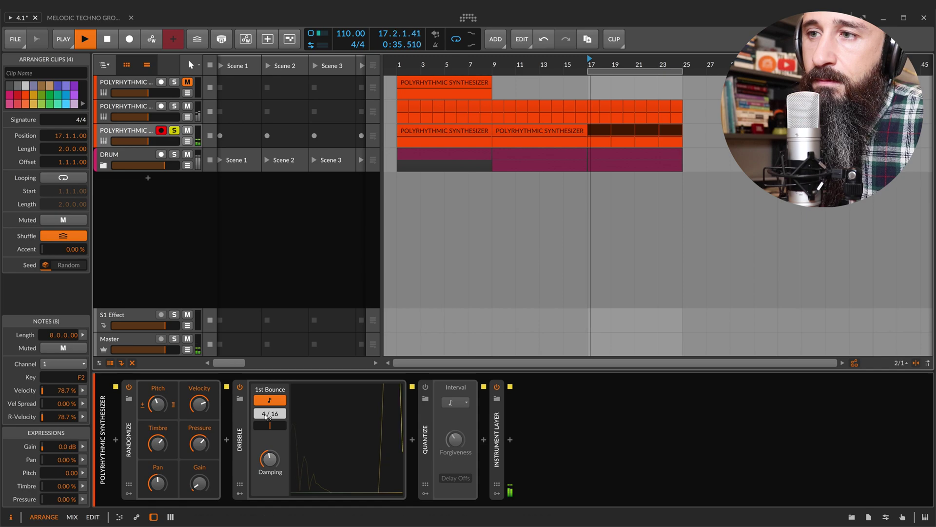
click(426, 387)
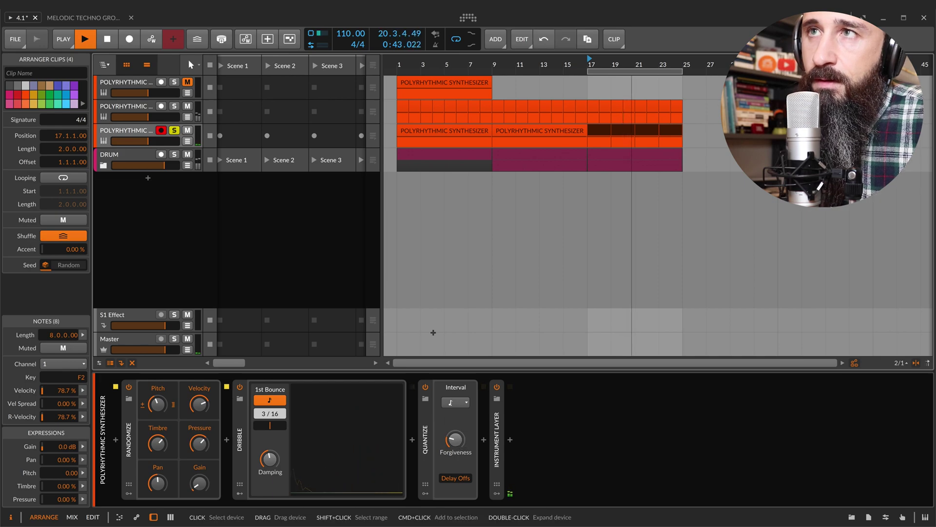
- Unfold the DRUM group and solo it together with the third Polyrhythmic Synthesizer track
click(145, 155)
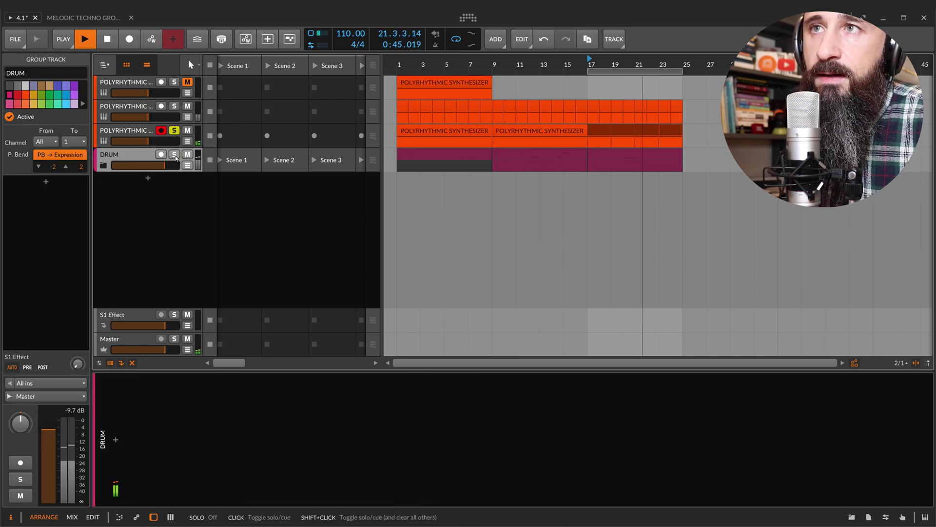
click(447, 154)
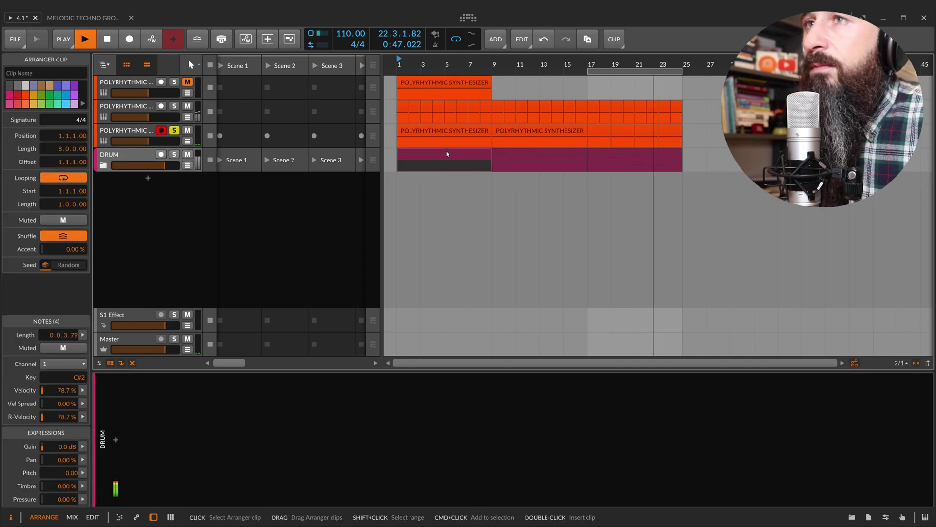
shift+click(174, 155)
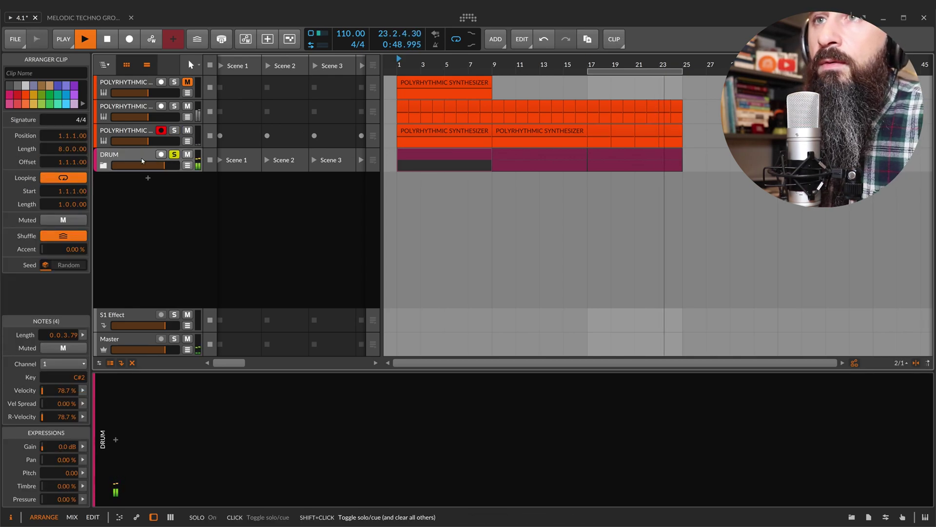
click(103, 165)
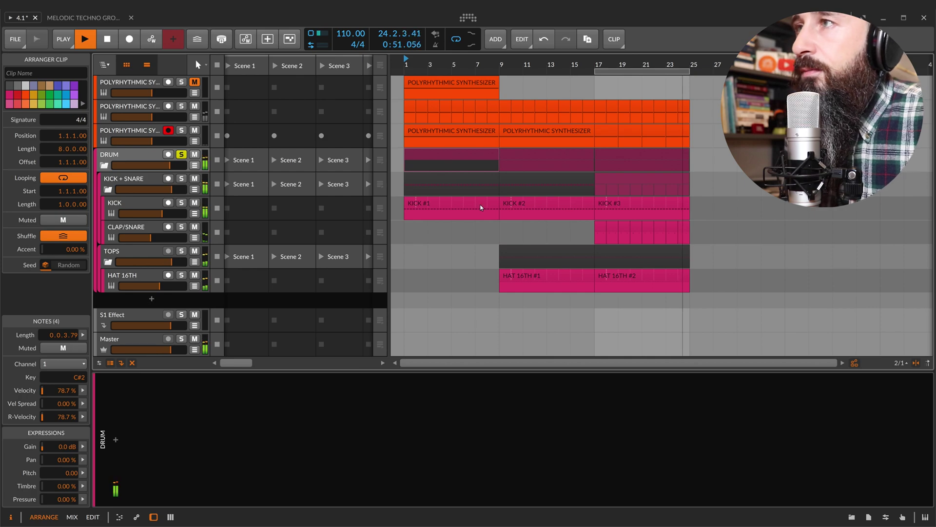
click(182, 154)
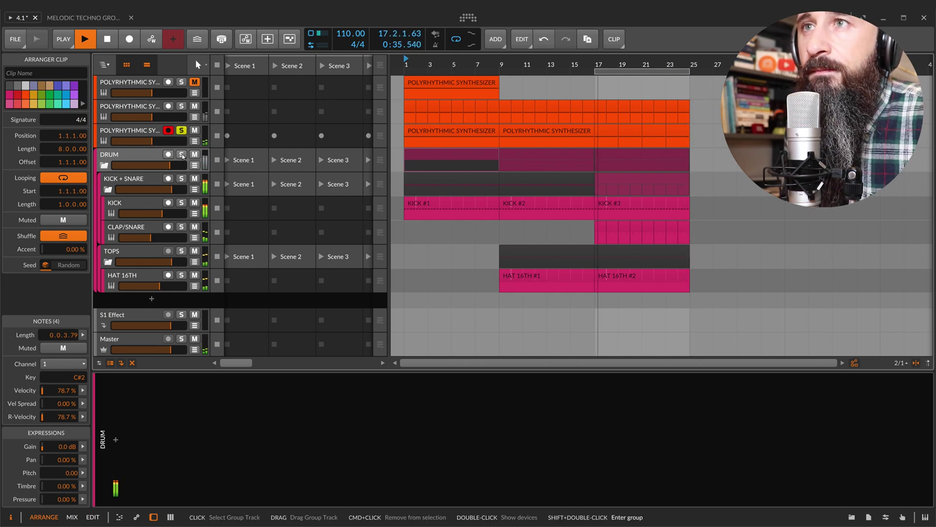
shift+click(182, 155)
- Select the KICK #1 clip and restart playback from bar 1
click(433, 203)
key(space)
key(space)
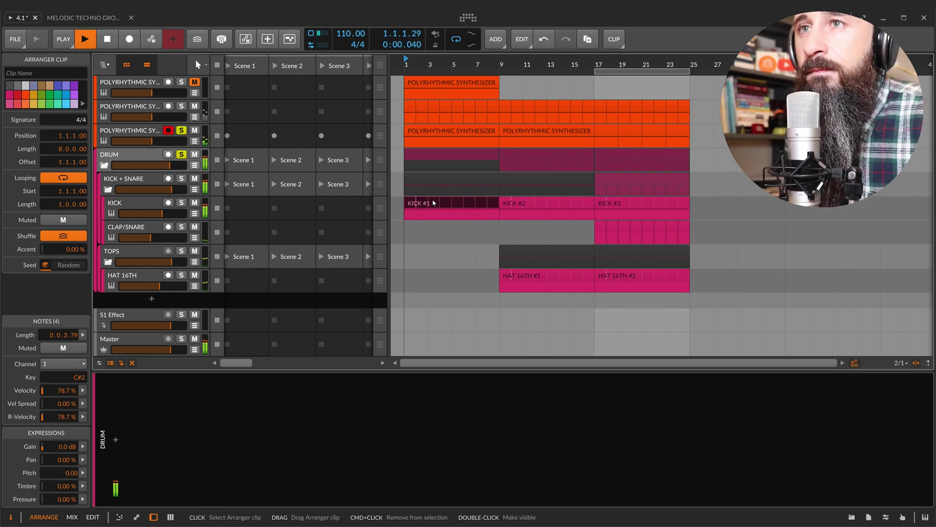
- Enable the Dribble device in the KICK track's drum machine chain and adjust its damping
click(149, 203)
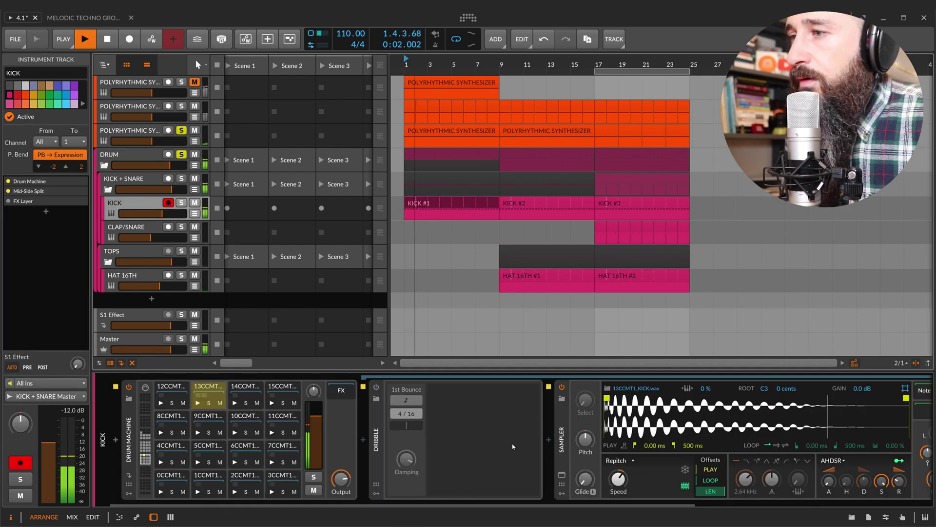
scroll(512, 447, right, 1)
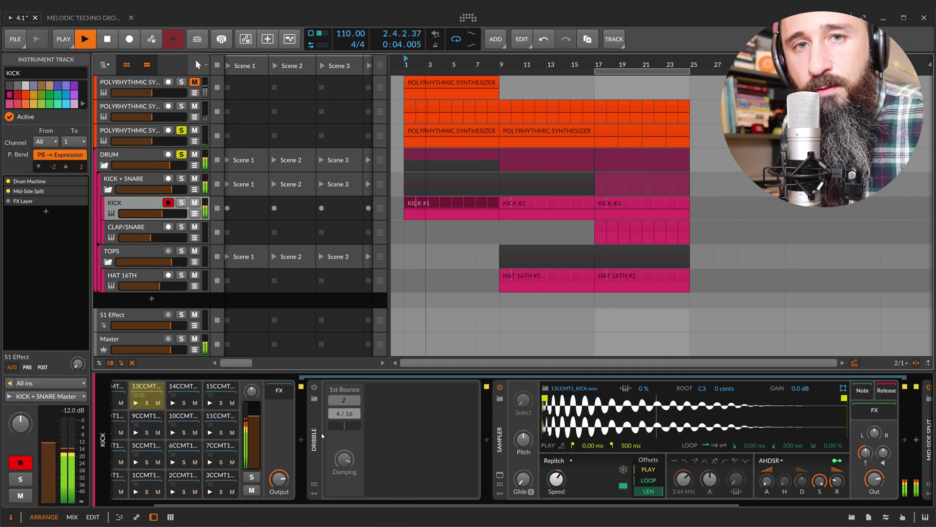
click(314, 387)
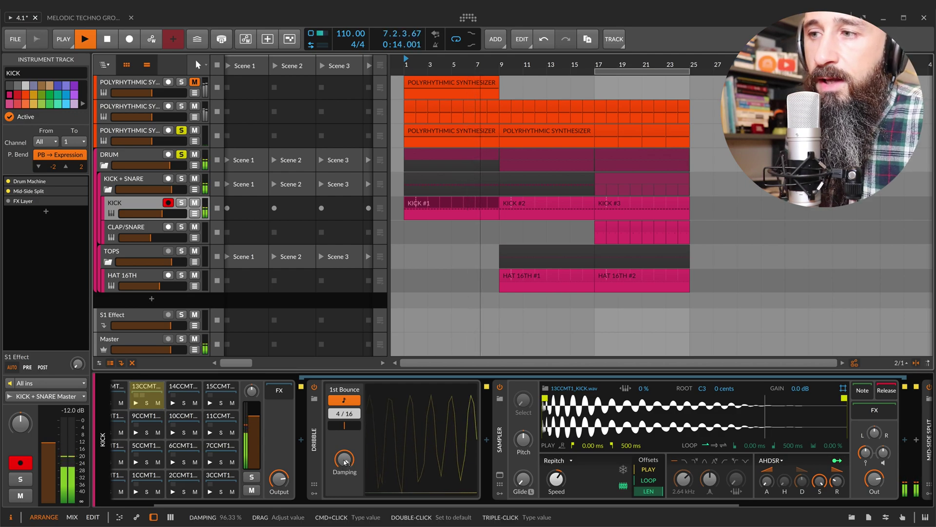
drag(344, 461, 344, 475)
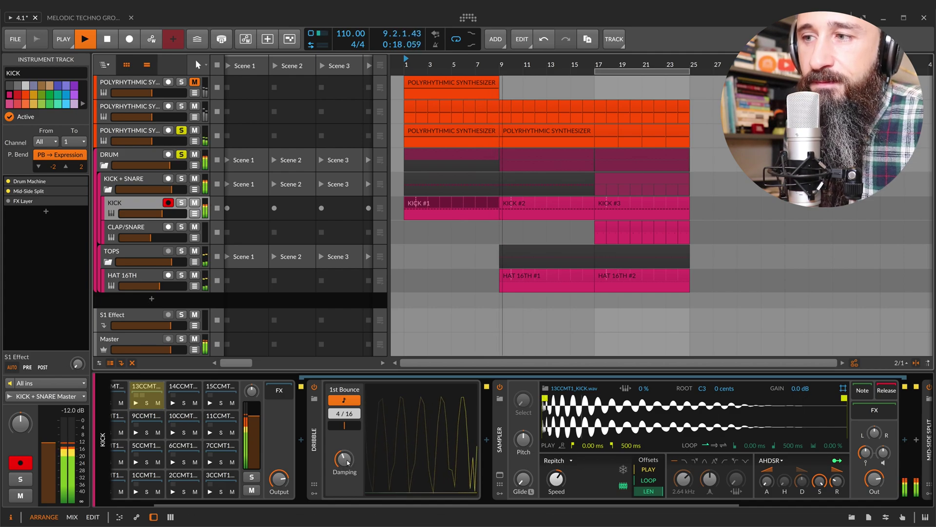
drag(344, 458, 345, 439)
- Select the CLAP/SNARE track, bring its Ricochet, Quantize and Humanize devices into view, and solo the track
click(143, 229)
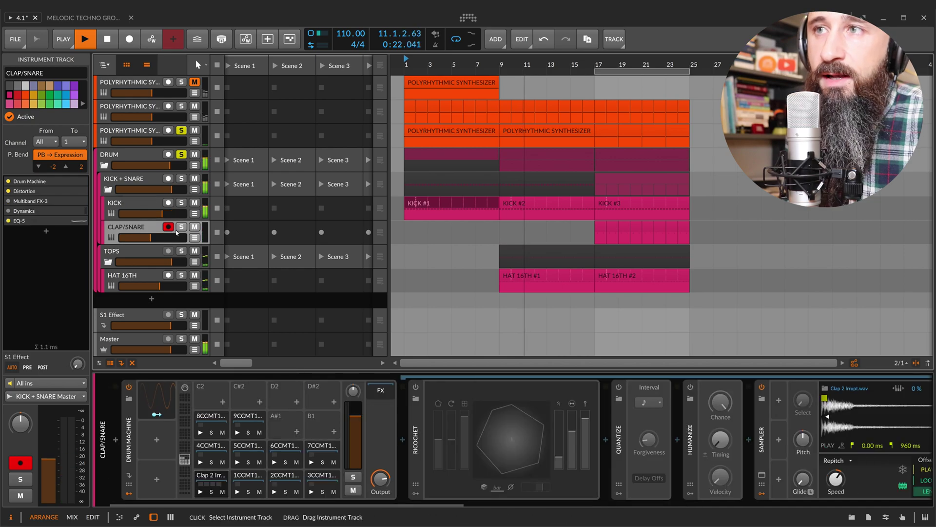
scroll(412, 397, right, 3)
scroll(412, 397, right, 3)
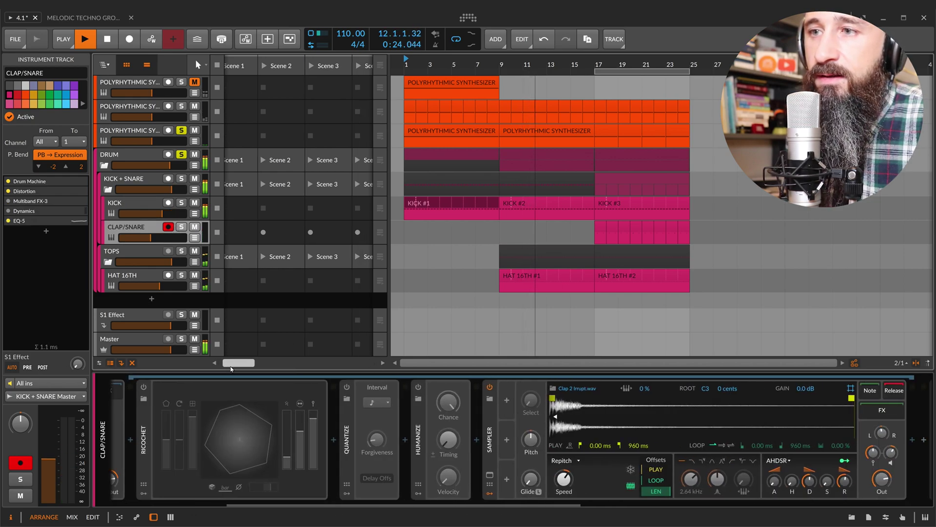
scroll(299, 401, left, 3)
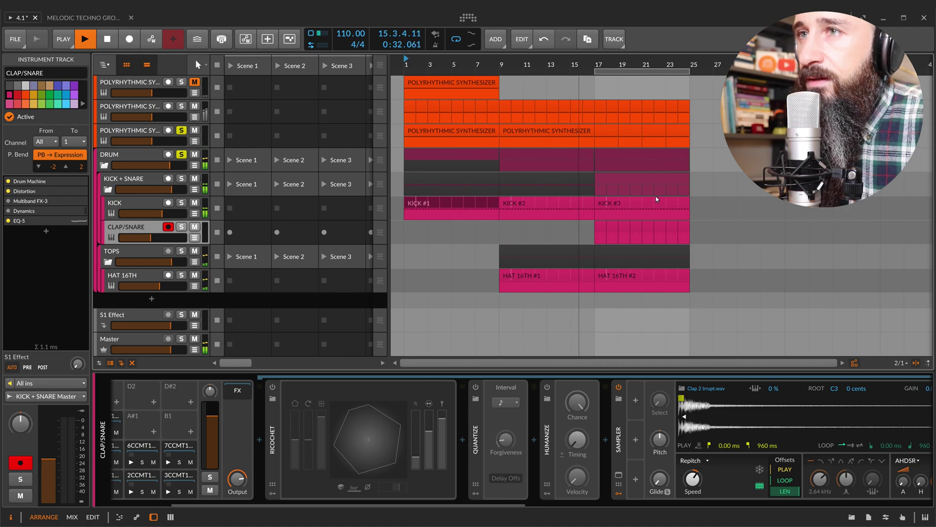
click(181, 227)
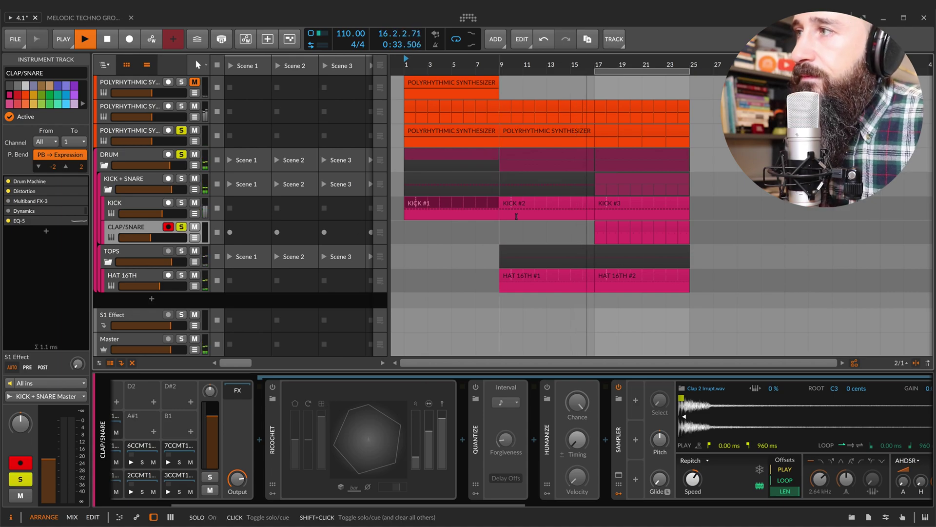
- Select the first CLAP/SNARE clip at bar 17 and restart playback from there
key(space)
click(600, 228)
key(space)
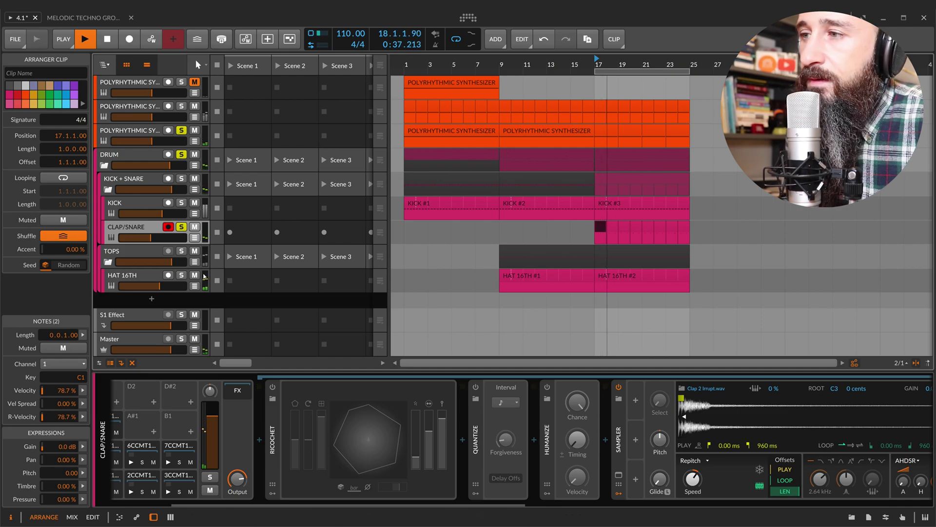
- Enable the Ricochet, Quantize and Humanize devices in the CLAP/SNARE chain
click(274, 388)
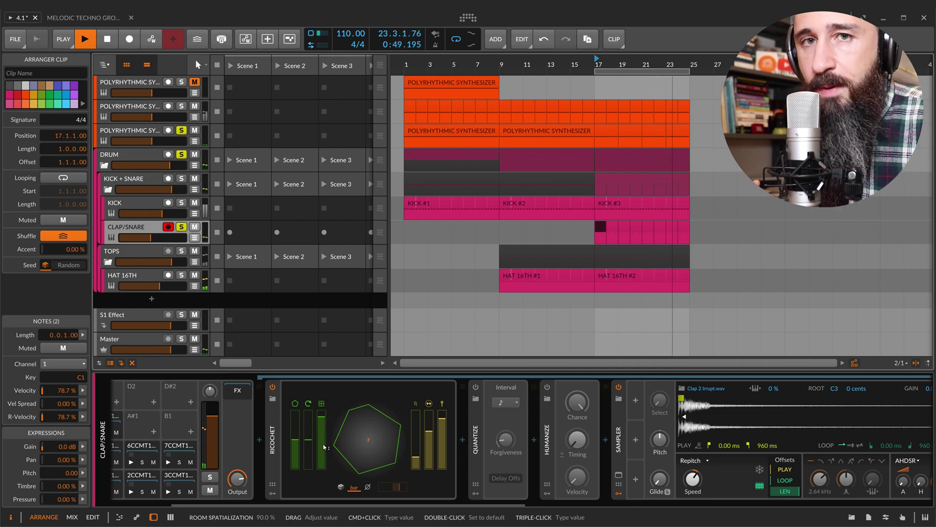
click(476, 395)
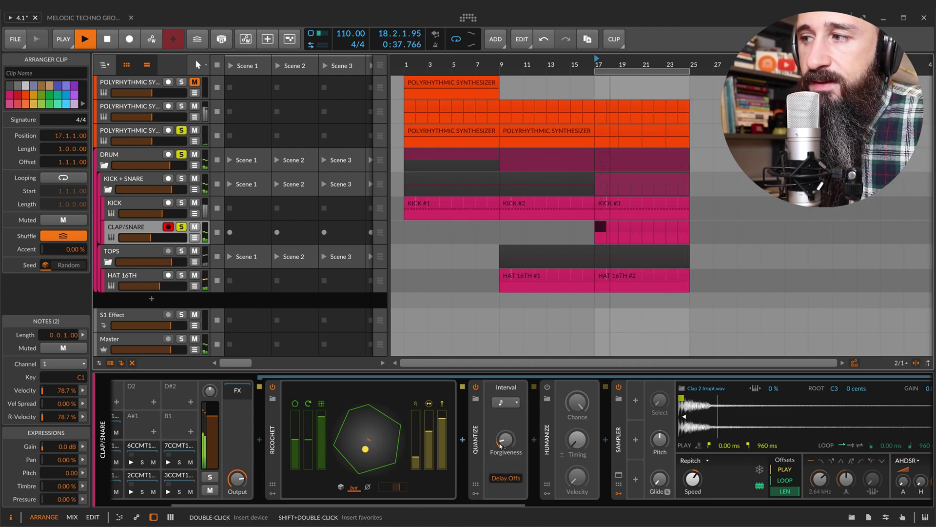
click(549, 388)
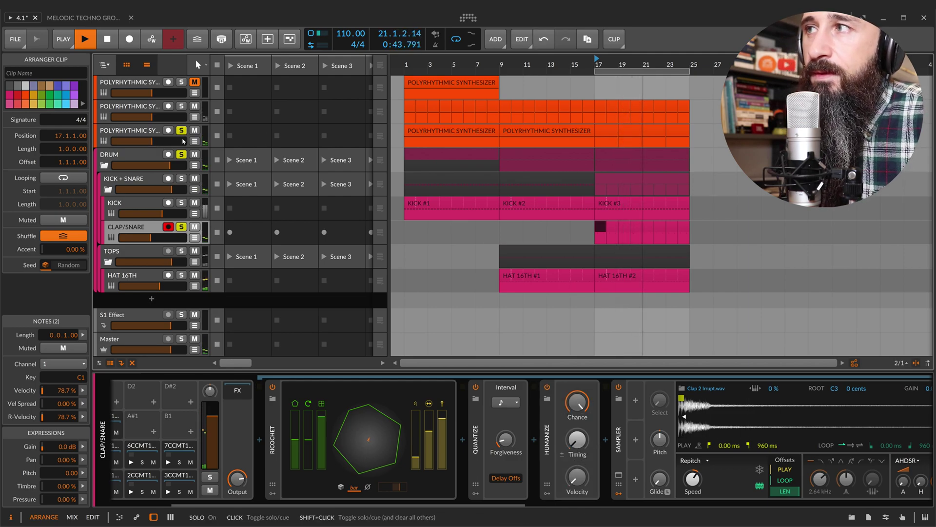
- Add the KICK + SNARE group, the KICK track and the second Polyrhythmic Synthesizer track to the soloed tracks
click(181, 179)
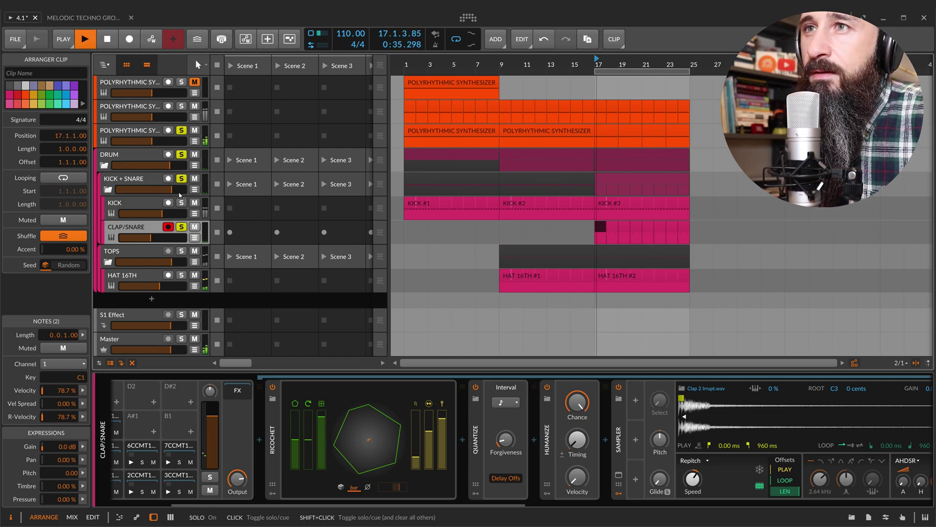
click(182, 202)
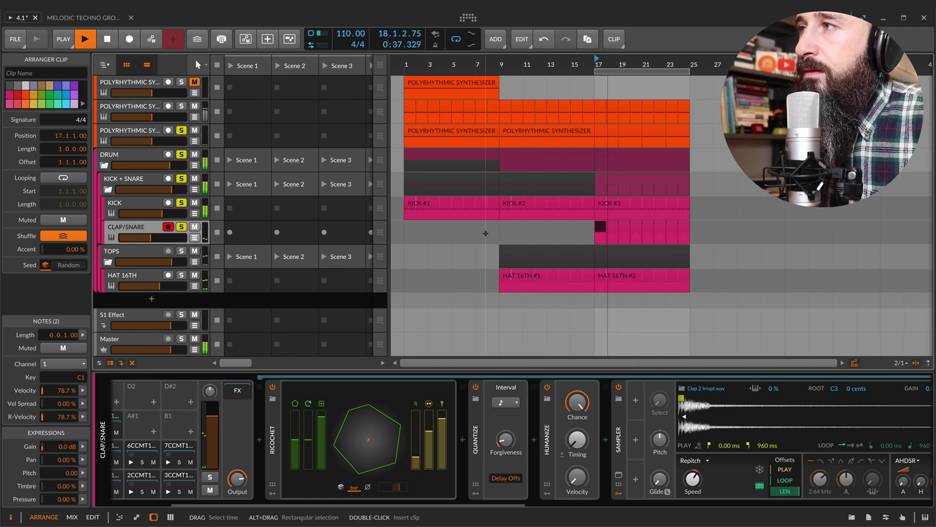
click(181, 106)
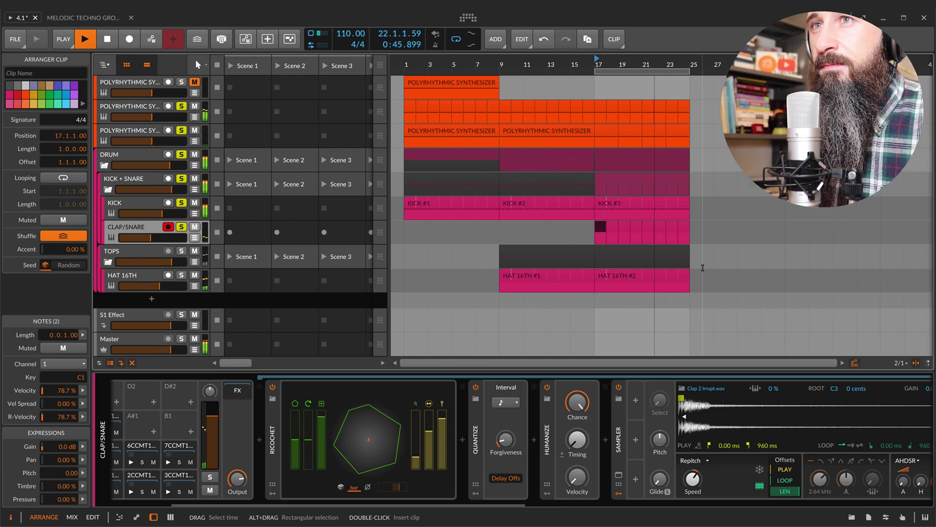
- On the third Polyrhythmic Synthesizer track, raise Randomize's pitch amount to about 13.84 st and set Dribble's first bounce to 2/16
click(141, 132)
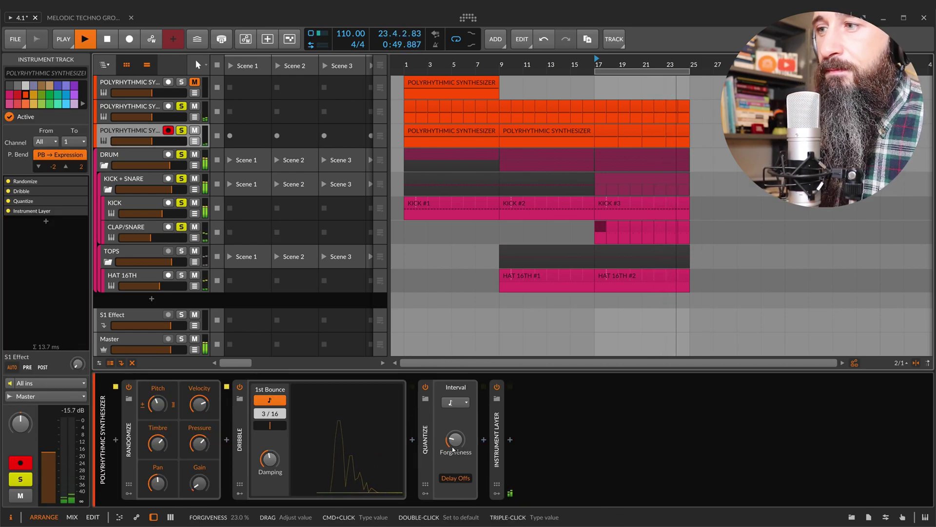
drag(158, 404, 157, 399)
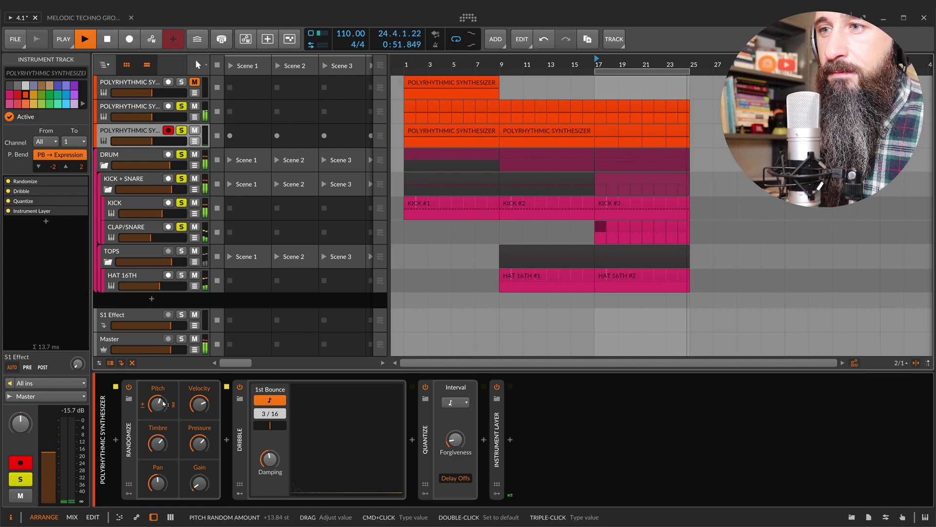
drag(264, 414, 264, 422)
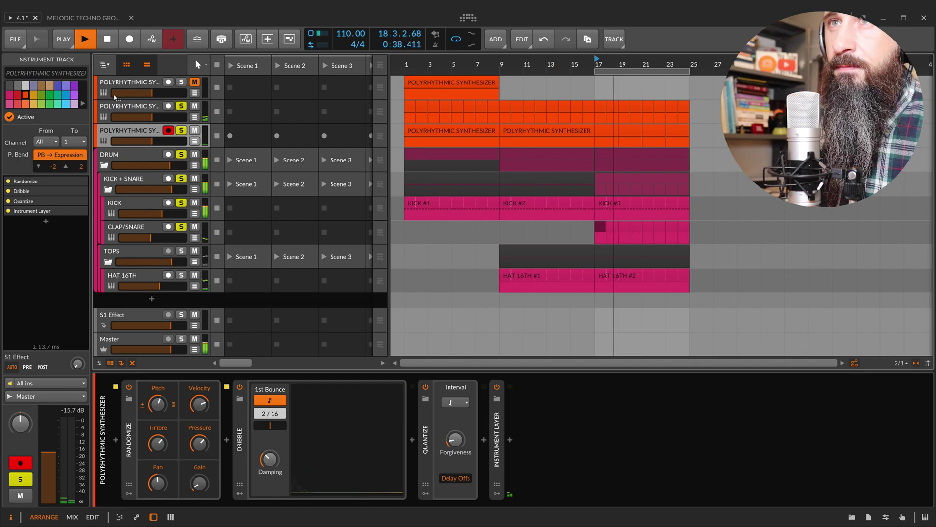
- On the second Polyrhythmic Synthesizer track, raise Ricochet's room spatialization slightly and set its ball damping to about 71.7%
key(Up)
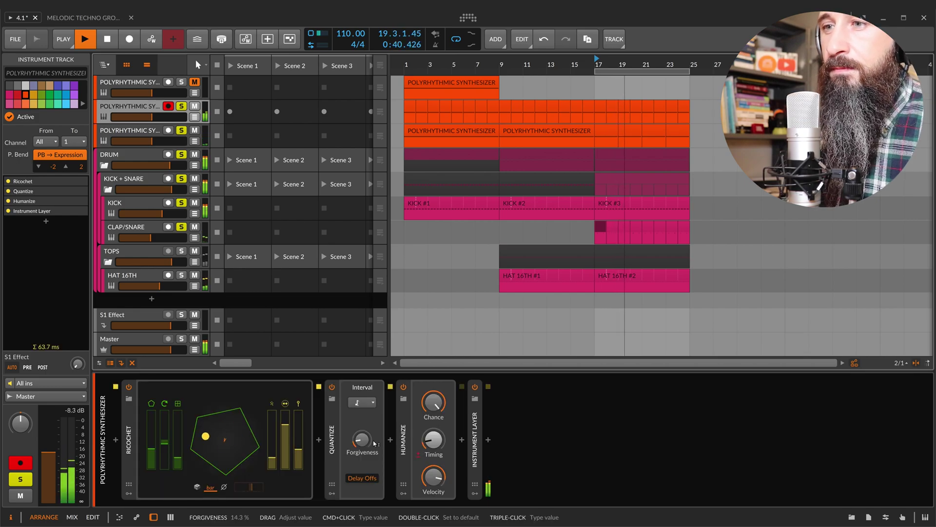
mouse_move(178, 458)
mouse_down()
mouse_move(179, 426)
mouse_move(179, 454)
mouse_up()
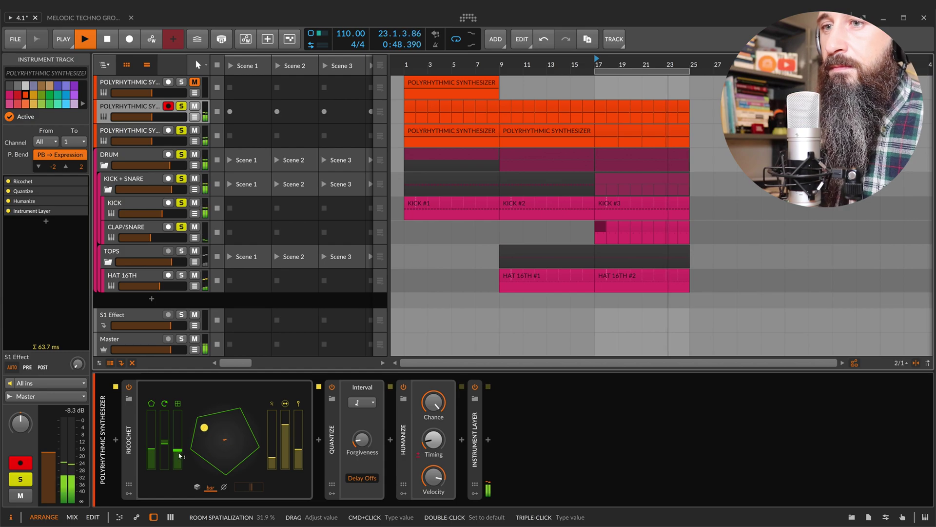
drag(299, 449, 274, 443)
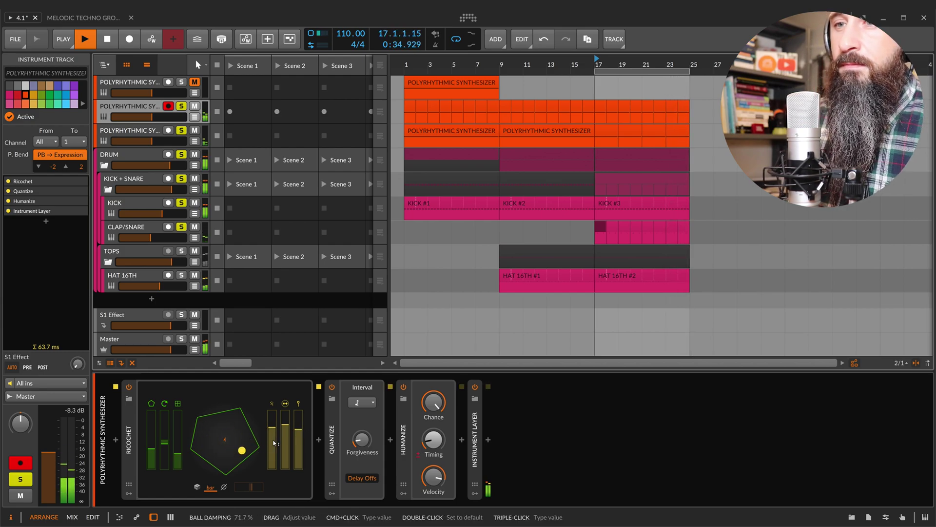
- Try about 6.55 room sides in Ricochet, reset the room sides to their default, and stop playback
drag(152, 443, 153, 430)
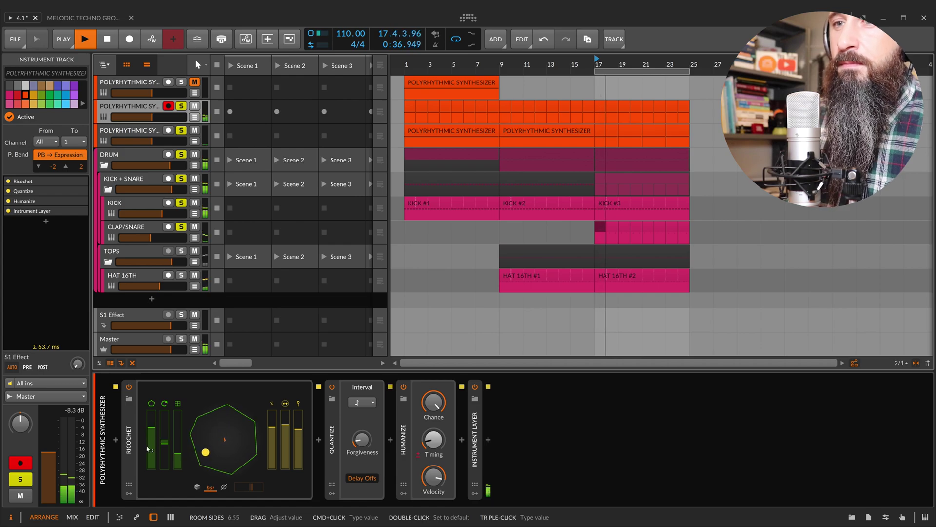
double_click(151, 443)
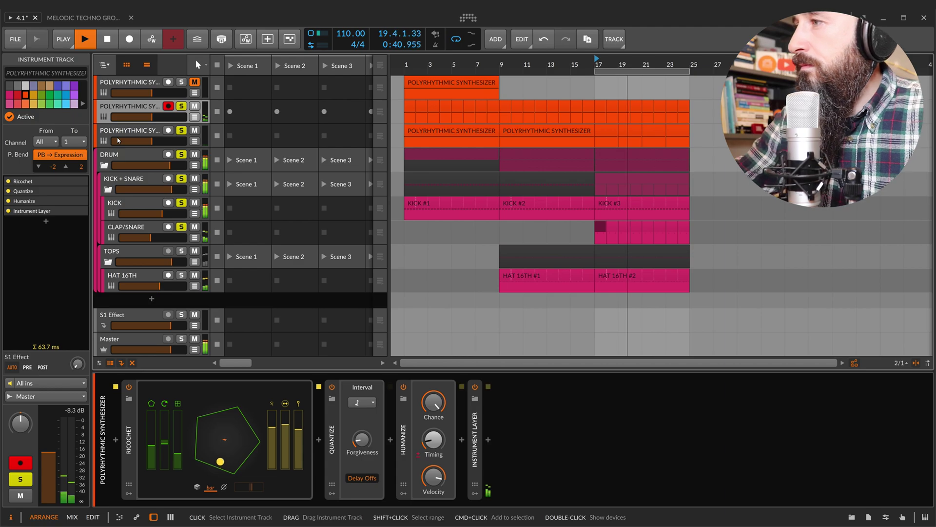
key(space)
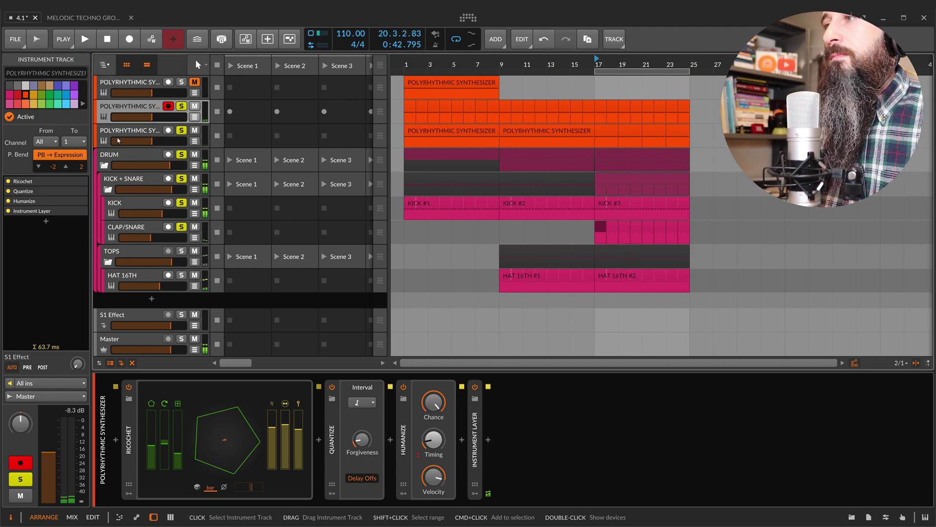